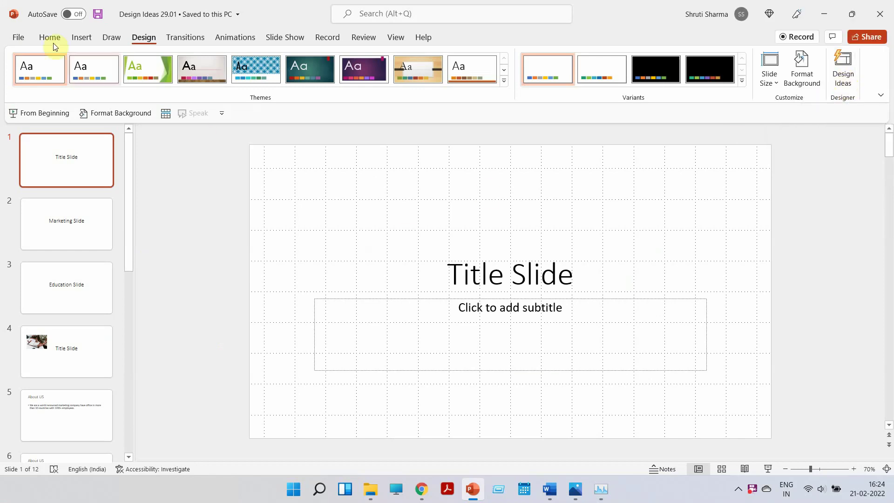
Step: Enable 'Automatically show me design ideas' in Options and show Design Ideas for the title slide
left_click(17, 37)
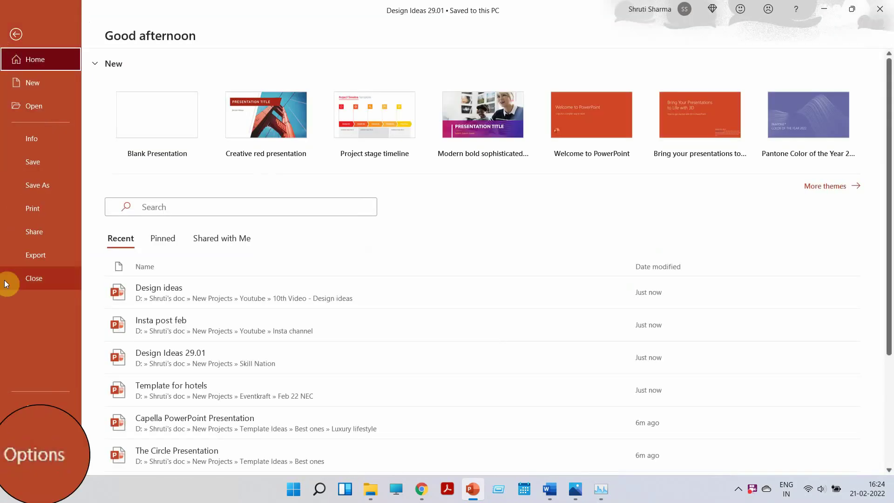
left_click(52, 440)
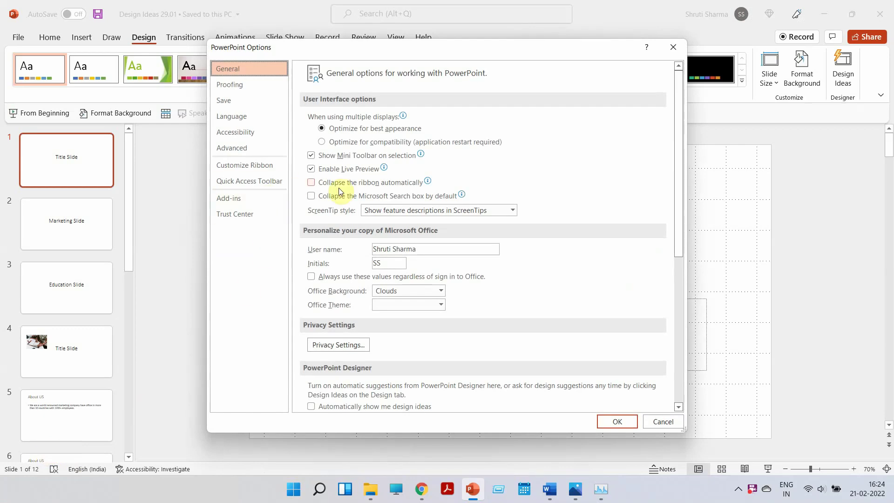
scroll(352, 299, "down", 2)
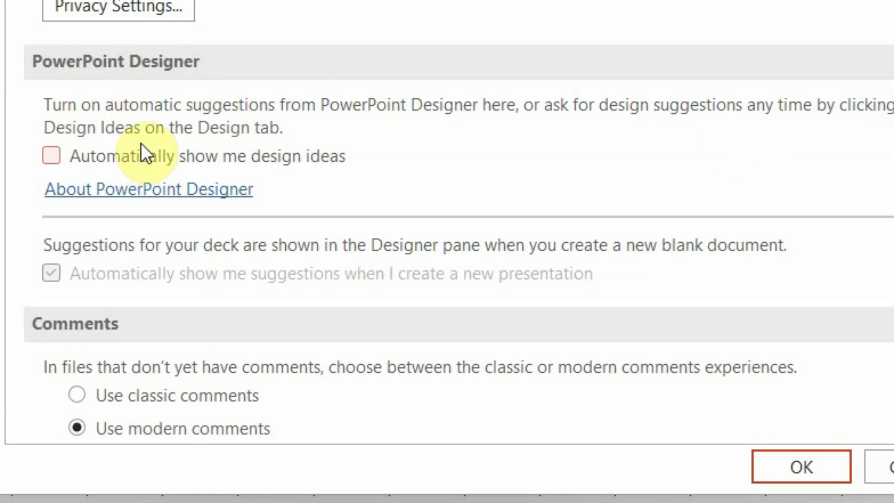
left_click(52, 156)
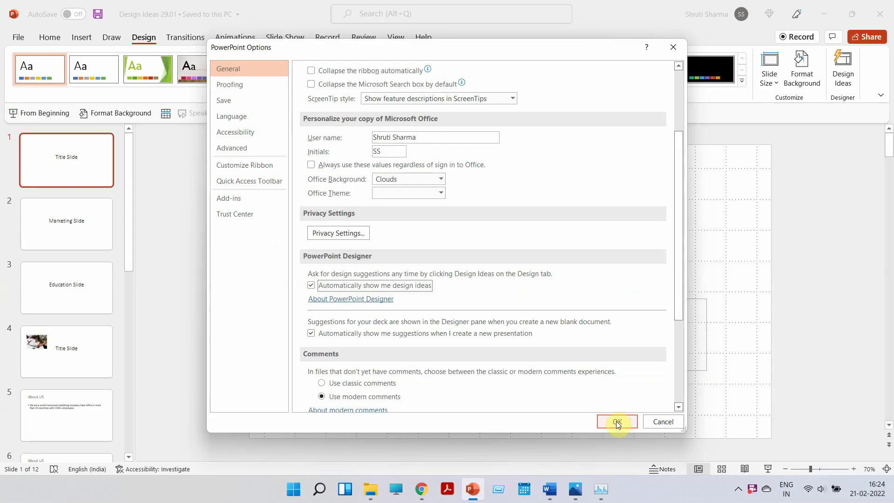
left_click(802, 467)
left_click(843, 70)
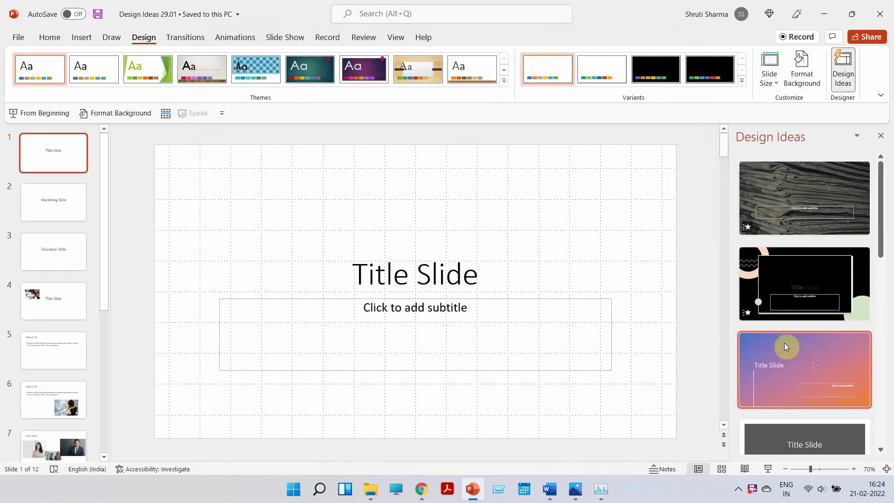
Step: Close Design Ideas and review the slides from the Marketing Slide through the last slide
left_click(880, 136)
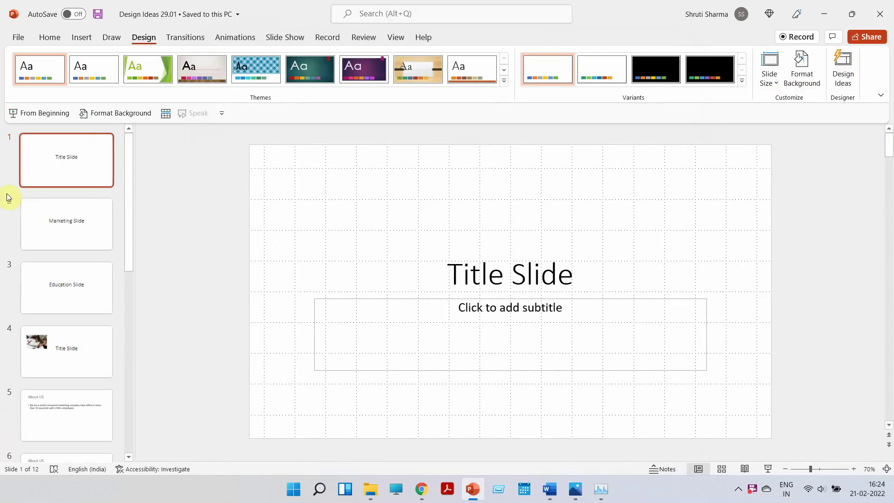
left_click(75, 229)
left_click(65, 310)
key("Down")
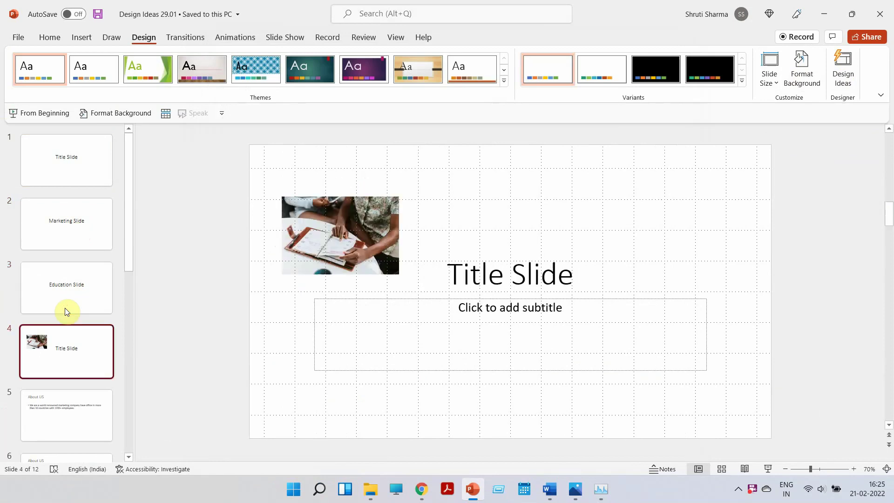
key("Down")
key("Down")
key("Down")
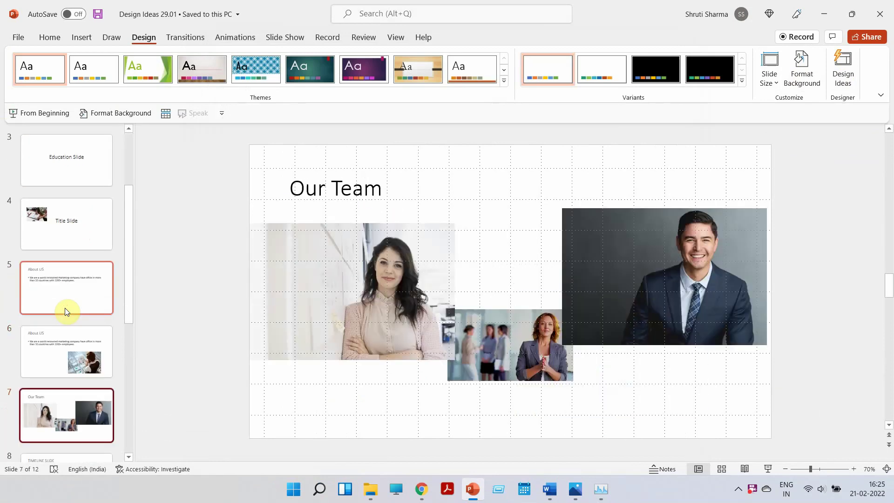
key("Down")
key("Down")
key("Down")
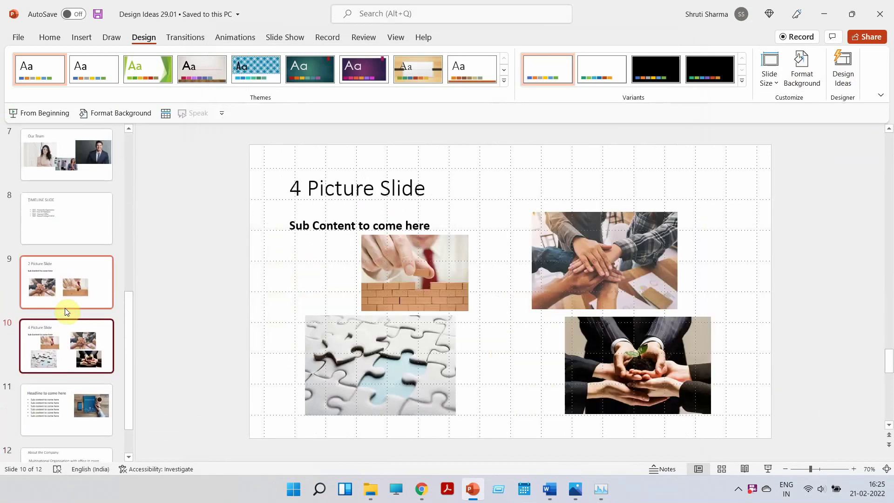
key("Down")
key("Down")
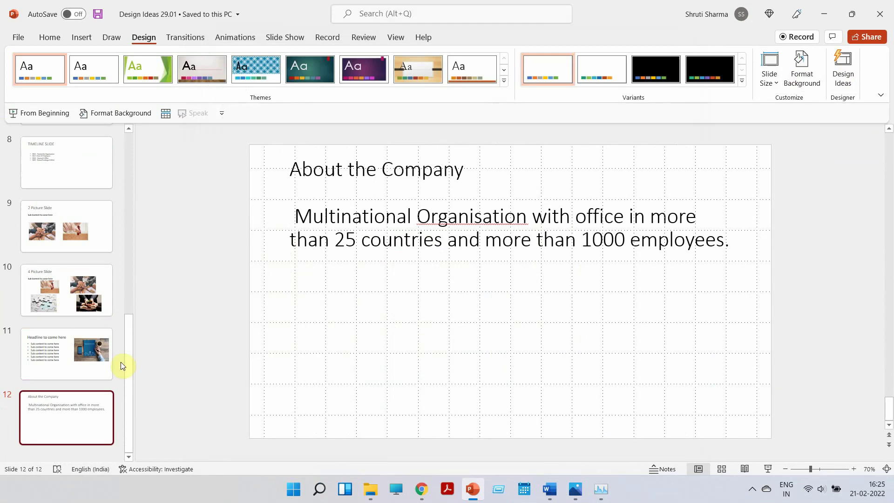
Step: Return to slide 1 and show its design suggestions
left_click_drag(130, 370, 150, 151)
left_click(66, 153)
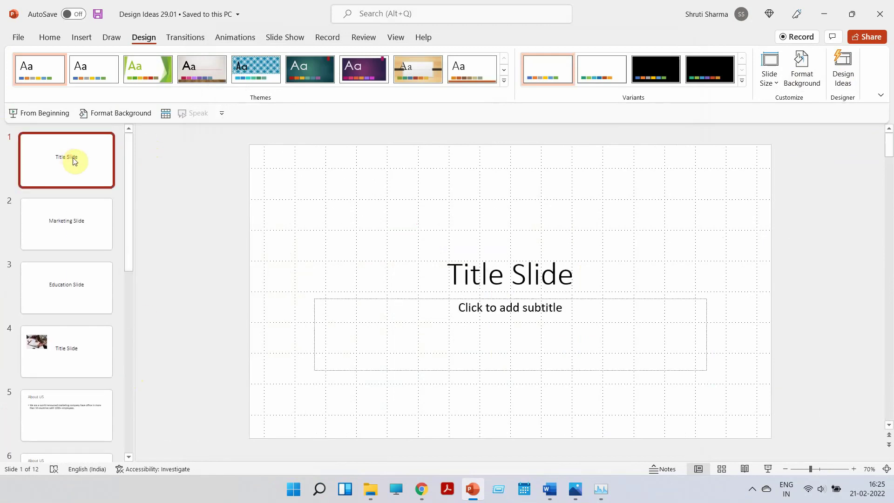
left_click(841, 69)
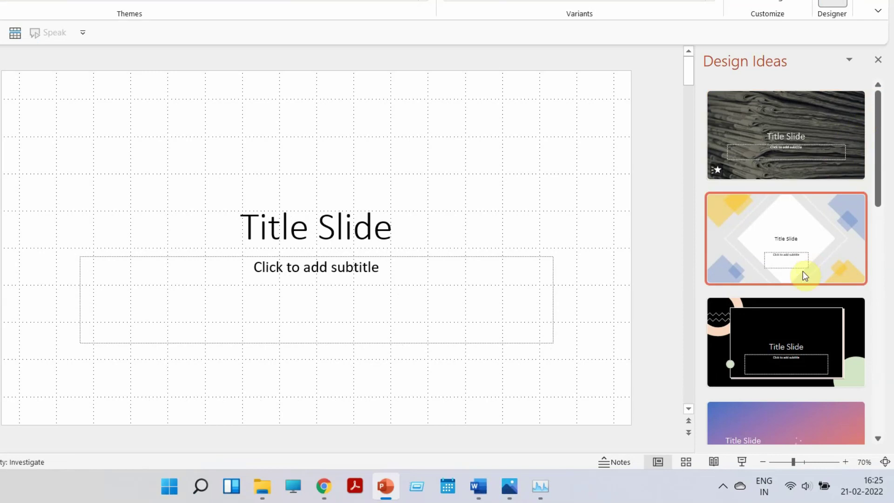
Step: Apply the yellow-and-blue diamond Designer layout to slide 1 and close the pane
scroll(802, 275, "down", 3)
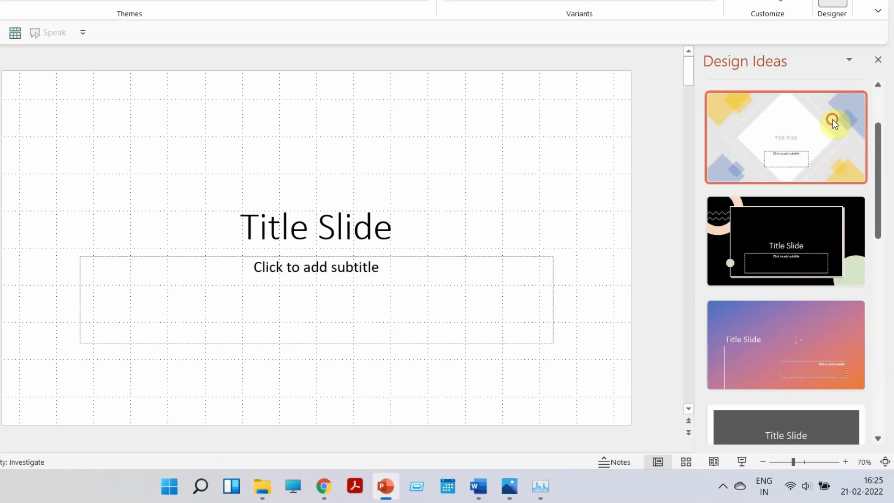
left_click(833, 122)
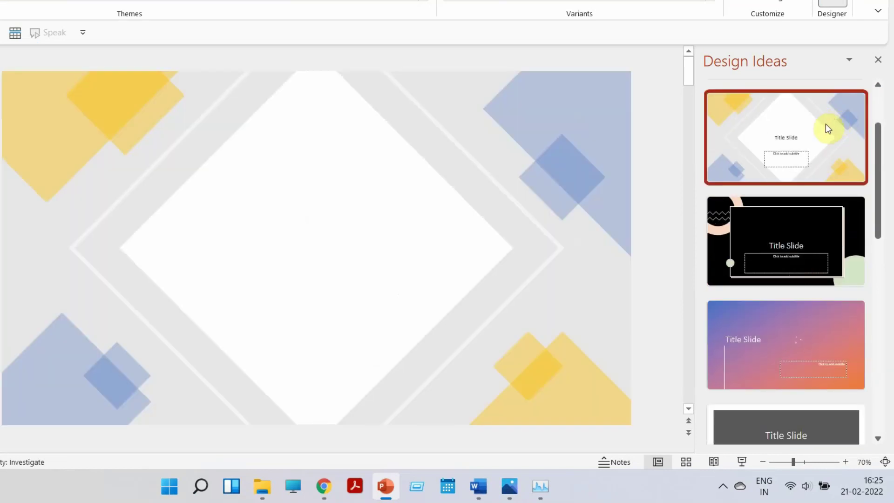
left_click(879, 61)
Step: Switch the title to a bolder geometric font and enlarge it
left_click(423, 245)
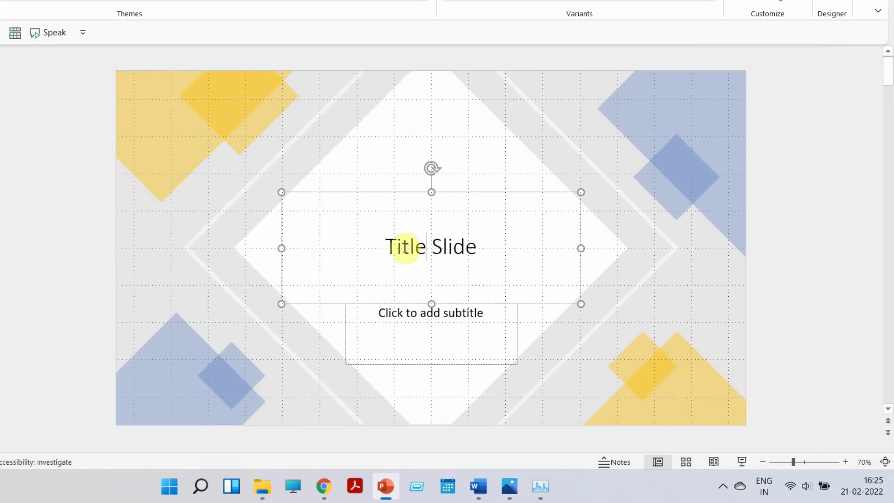
triple_click(405, 247)
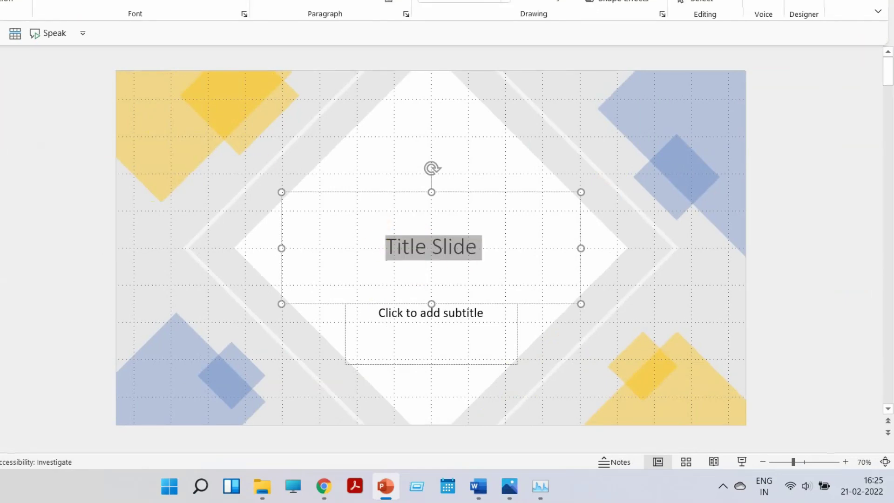
key("Return")
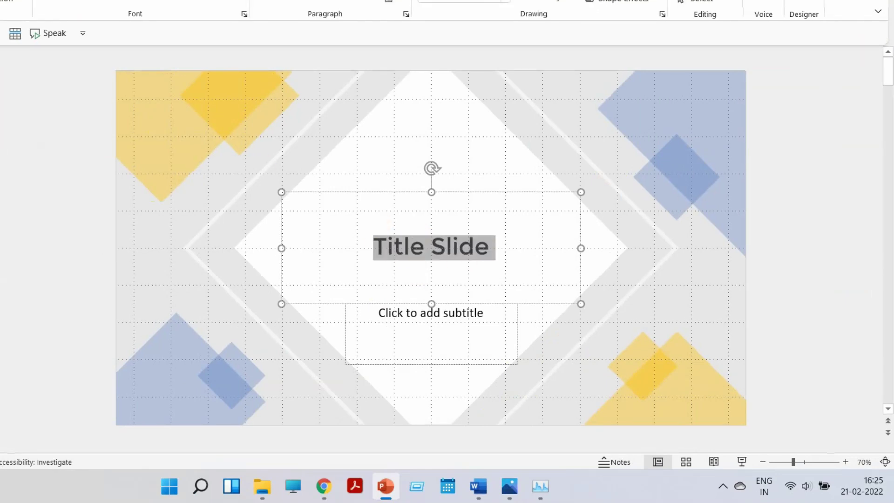
key("ctrl+shift+period")
key("ctrl+shift+period")
key("ctrl+shift+period")
key("ctrl+shift+period")
key("ctrl+shift+period")
key("ctrl+shift+period")
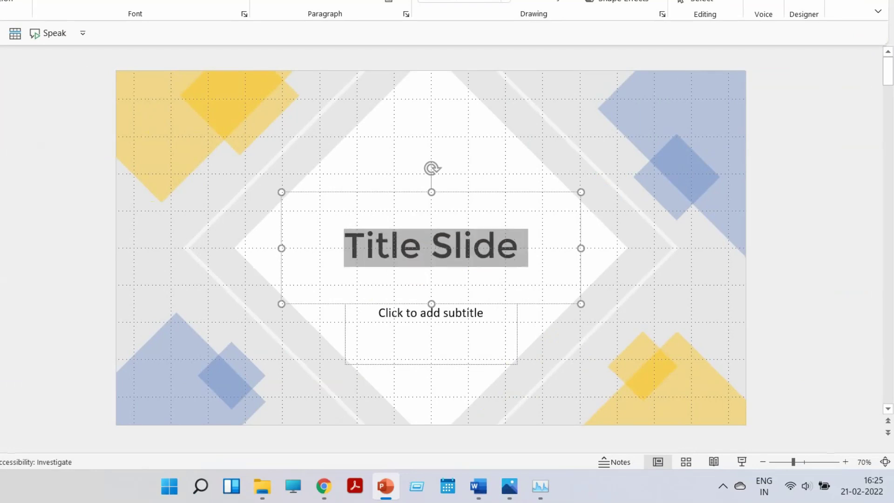
left_click(235, 323)
Step: Add a subtitle reading 'By' plus the author's name, positioned just under the title
left_click(458, 327)
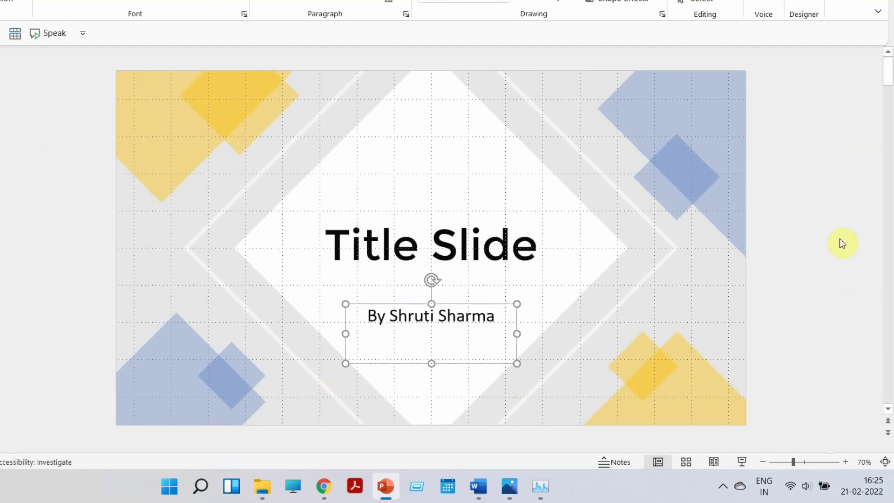
left_click(683, 306)
left_click(448, 304)
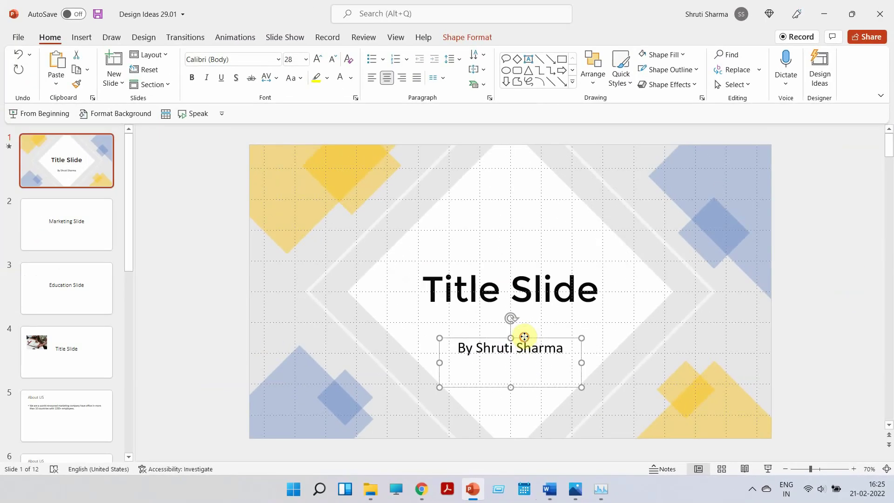
left_click_drag(525, 336, 524, 311)
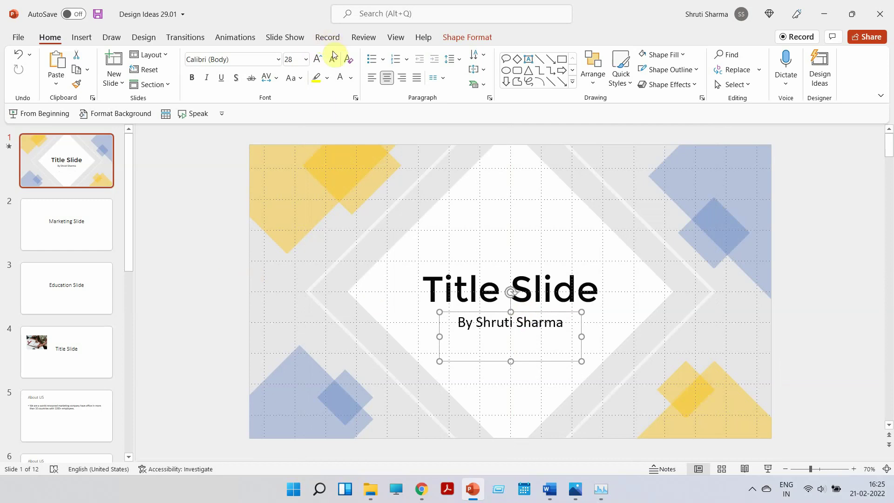
Step: On the Marketing Slide, try the shipping container design, then the playground video design
left_click(208, 203)
left_click(86, 226)
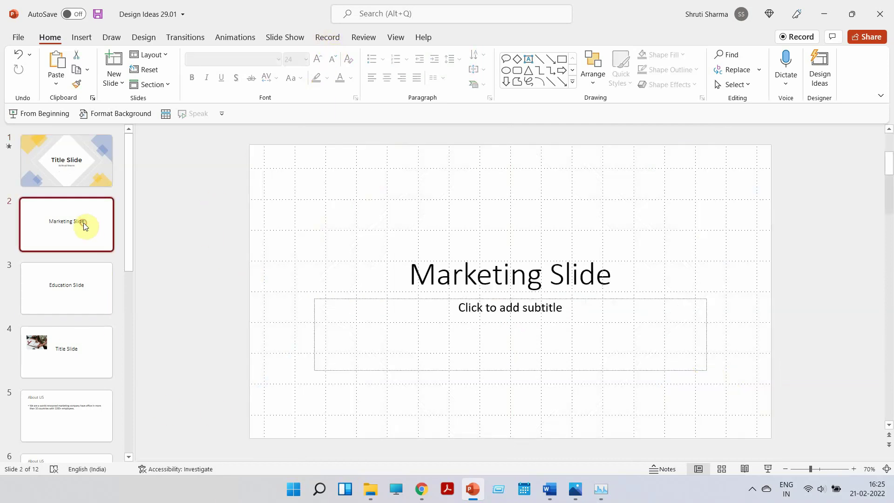
left_click(820, 73)
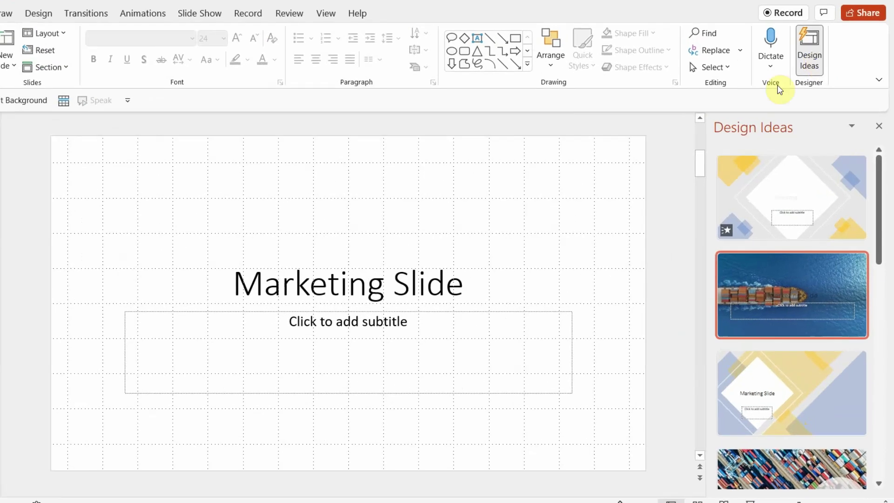
scroll(807, 383, "down", 5)
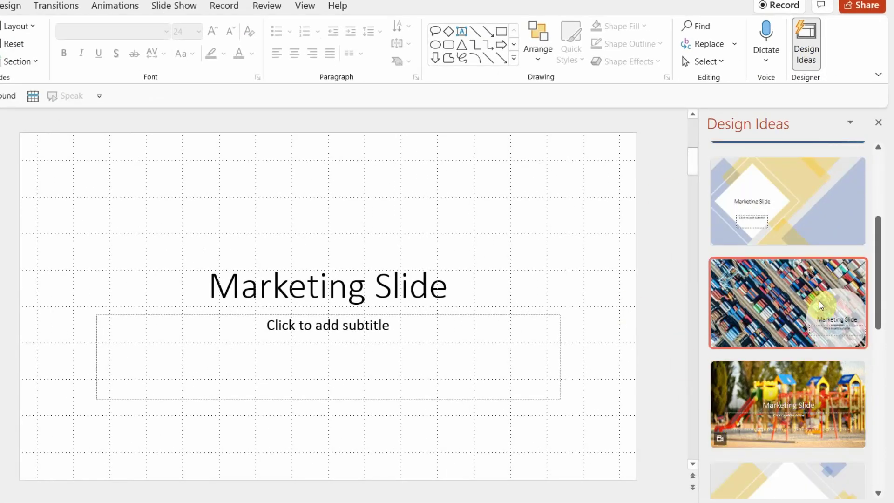
scroll(776, 391, "down", 3)
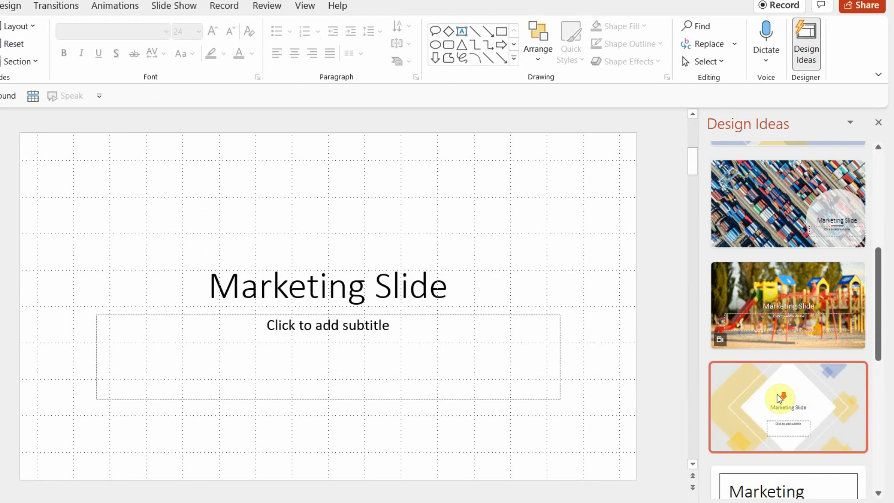
left_click(798, 204)
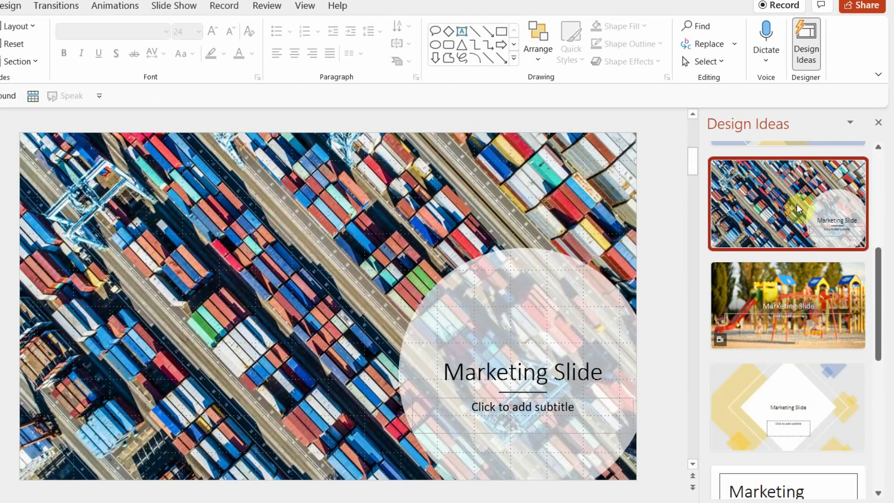
left_click(763, 297)
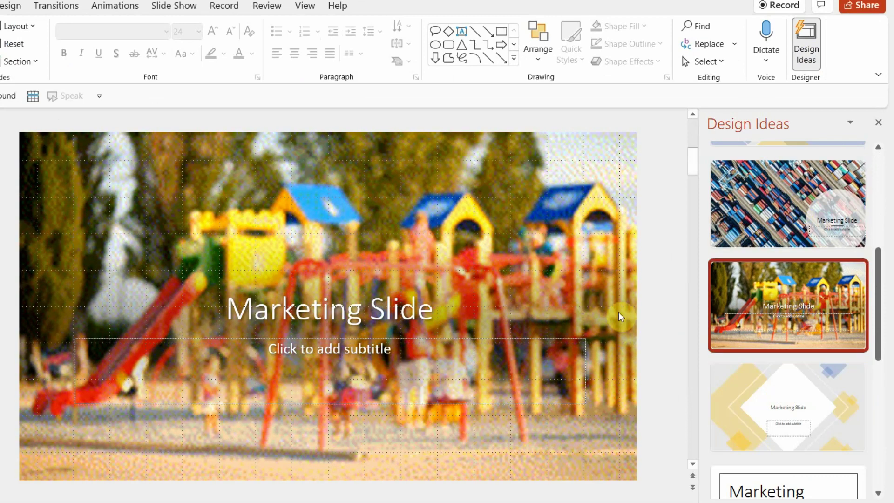
Step: Play the Marketing Slide as a slide show, then exit it
mouse_move(416, 420)
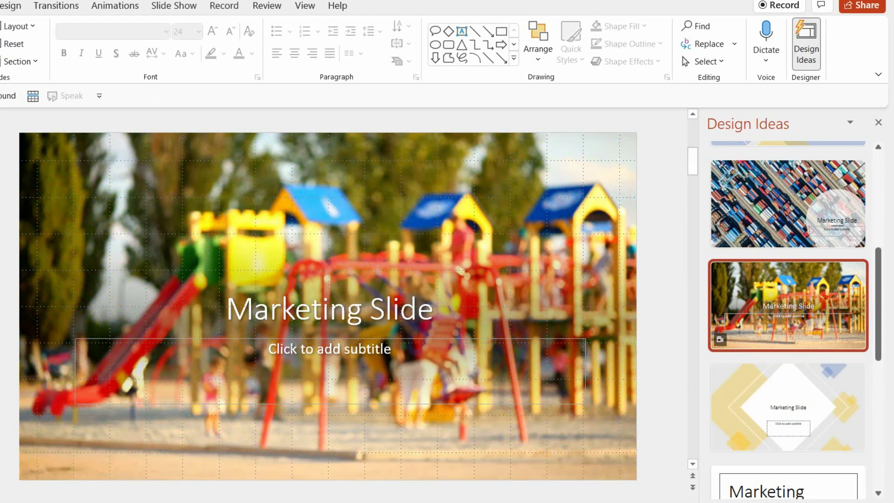
key("shift+F5")
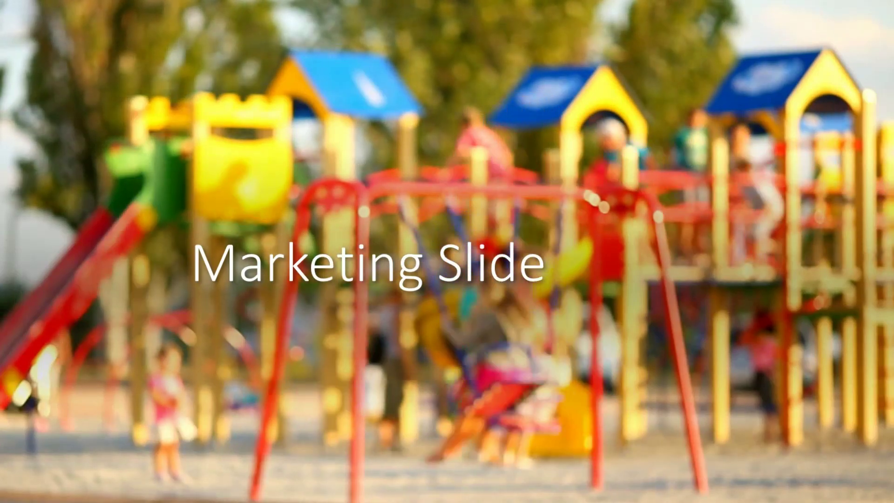
key("Escape")
Step: Load more design ideas and apply the tablet-and-bar-chart photo design to the Marketing Slide
key("Delete")
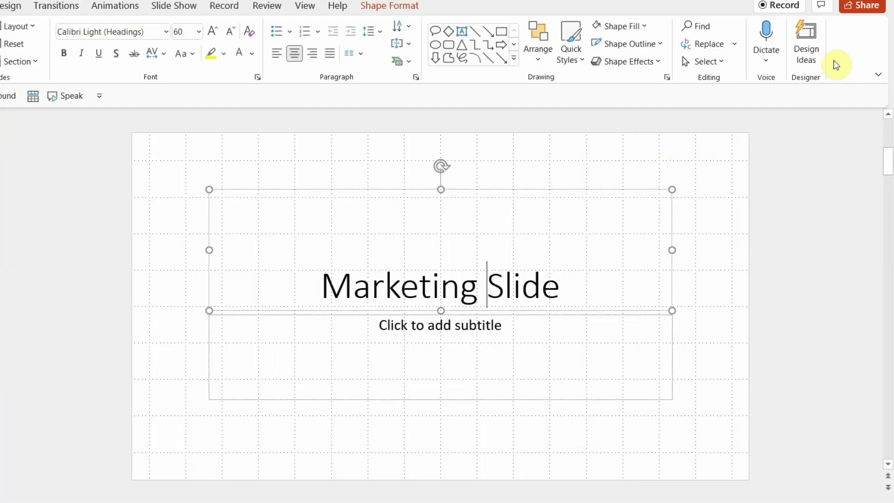
left_click(806, 45)
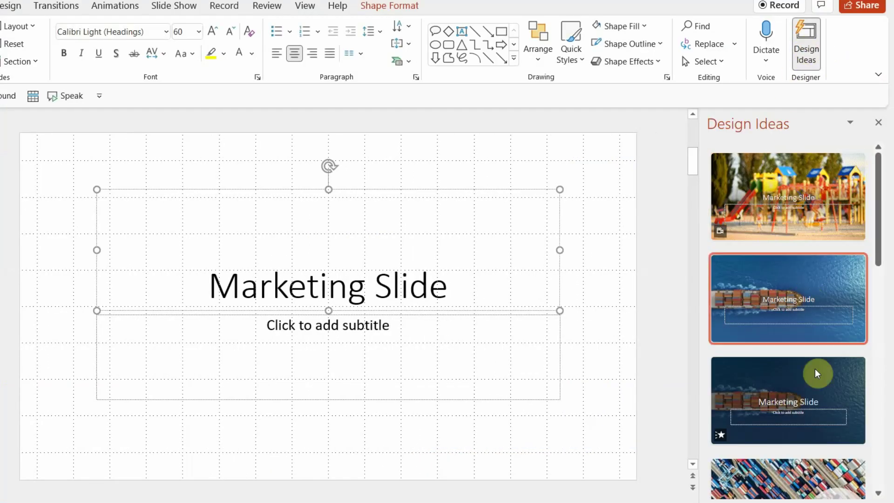
scroll(815, 378, "down", 9)
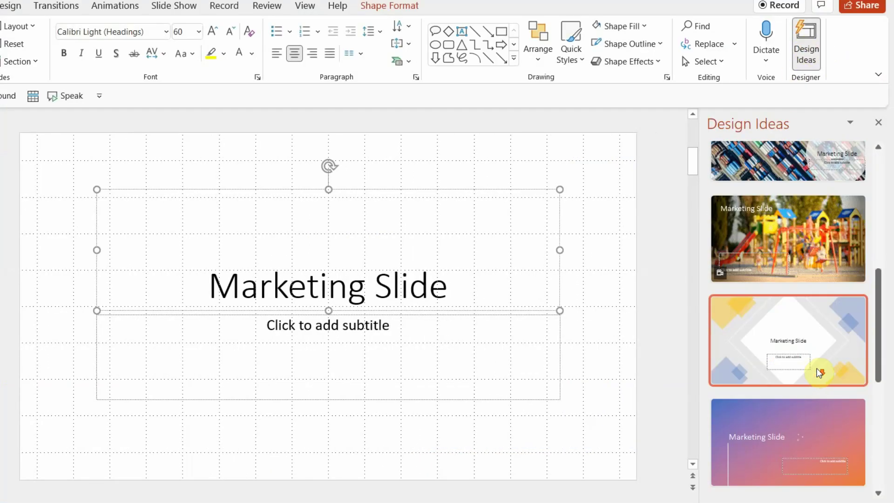
scroll(819, 368, "down", 5)
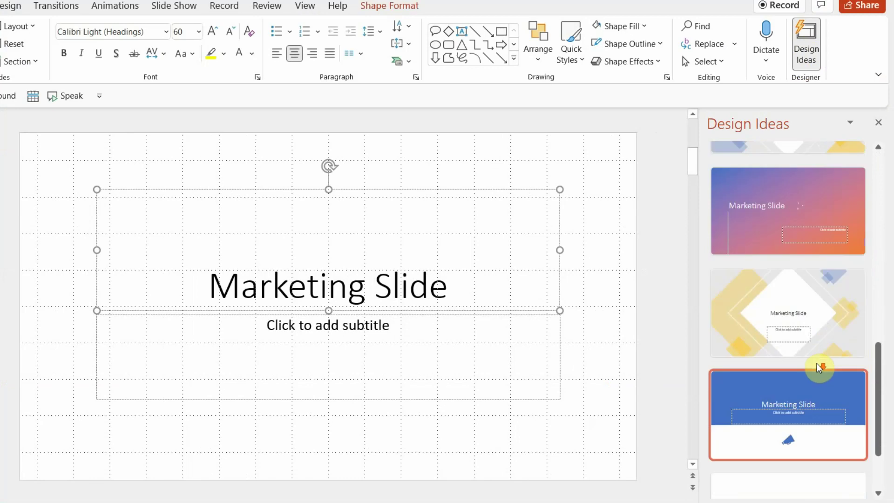
left_click(760, 484)
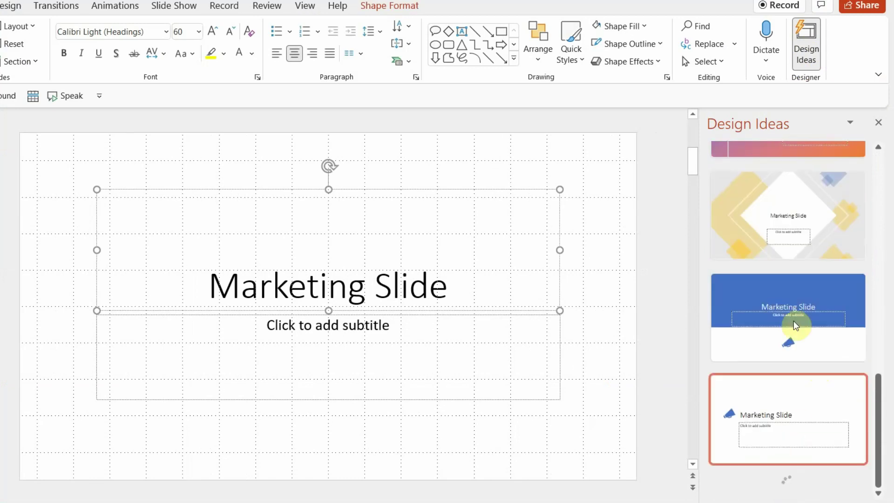
scroll(797, 289, "down", 8)
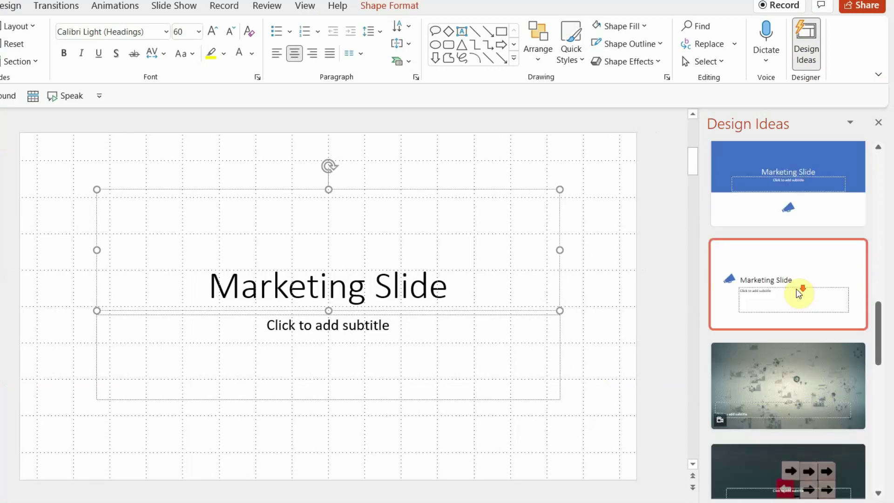
scroll(796, 289, "down", 3)
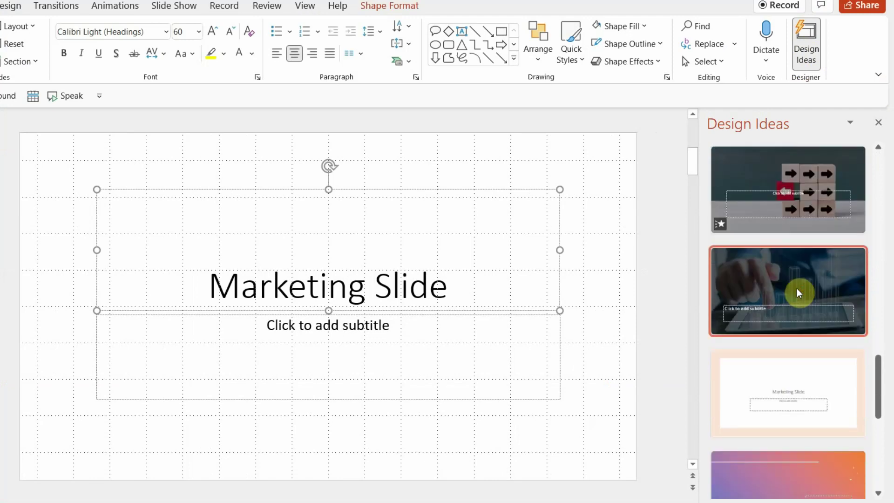
left_click(797, 293)
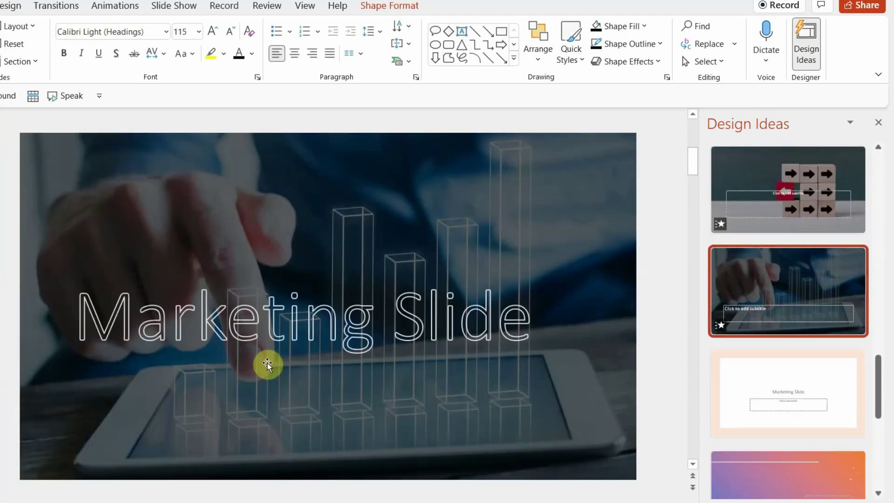
Step: Move the Marketing Slide title down slightly
left_click(285, 320)
left_click(97, 315)
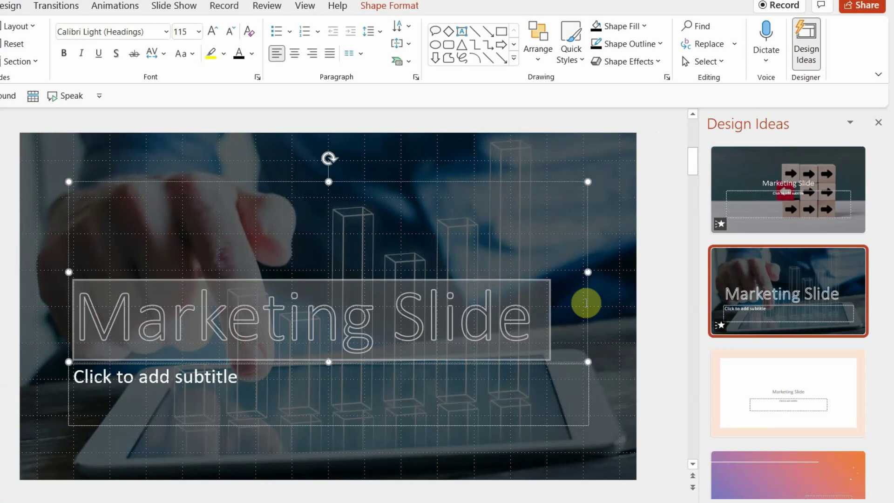
left_click_drag(176, 181, 175, 218)
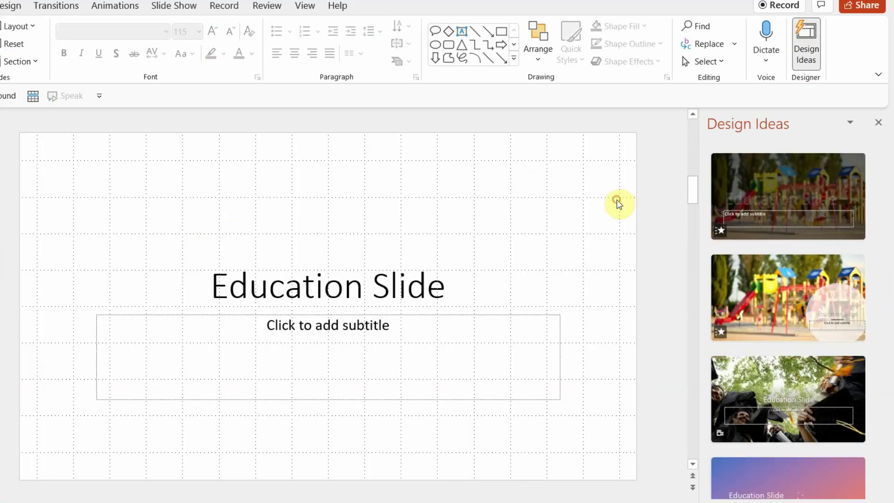
Step: Try the graduation photo and chalkboard maths designs on the Education Slide
left_click(825, 405)
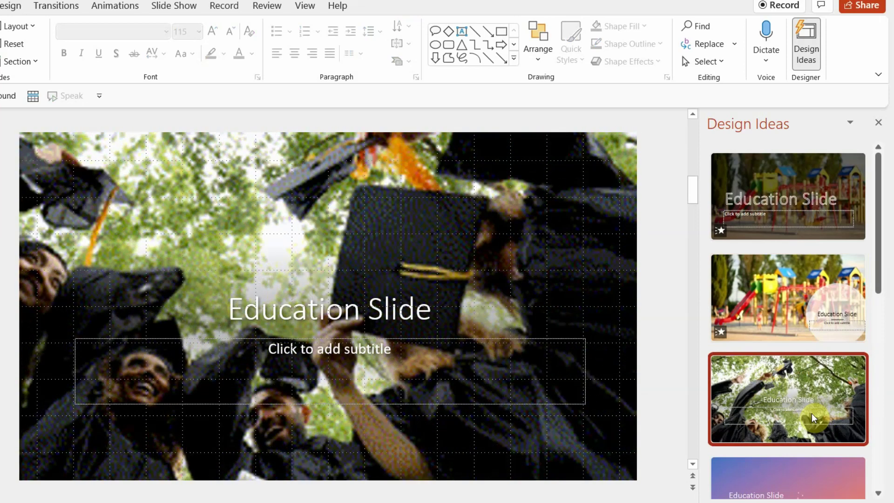
scroll(787, 348, "down", 3)
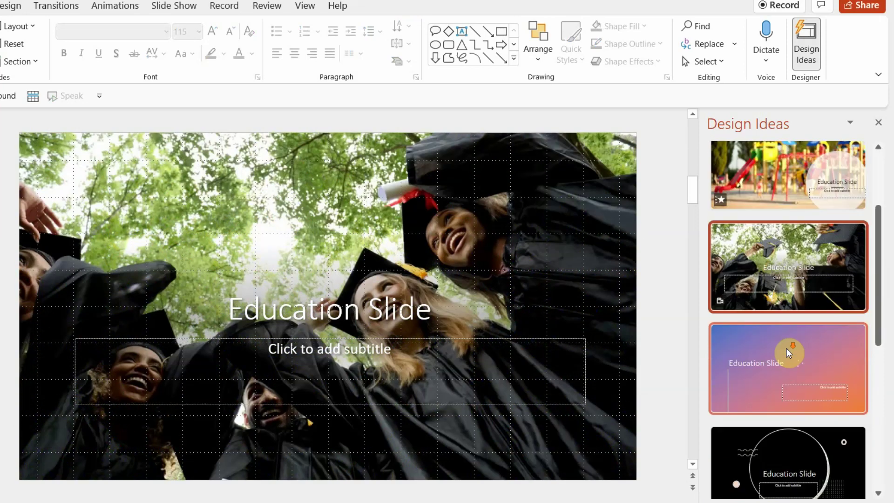
scroll(787, 349, "down", 10)
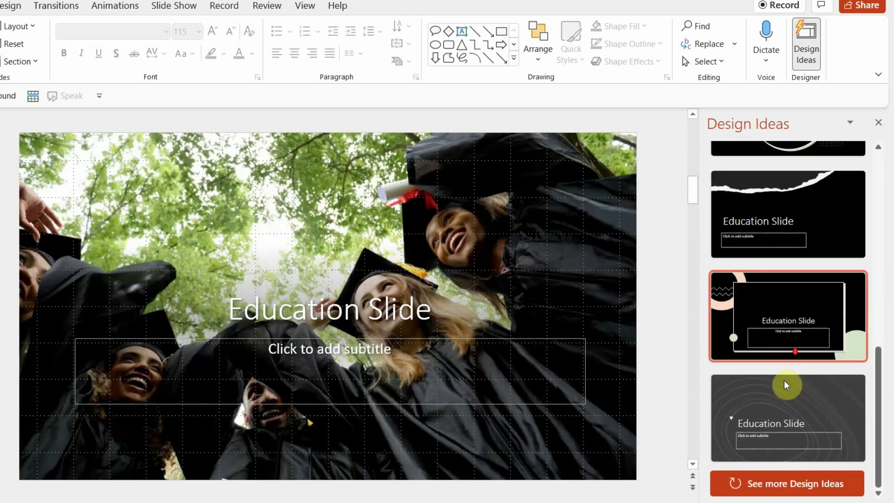
left_click(786, 484)
scroll(785, 361, "down", 8)
left_click(790, 275)
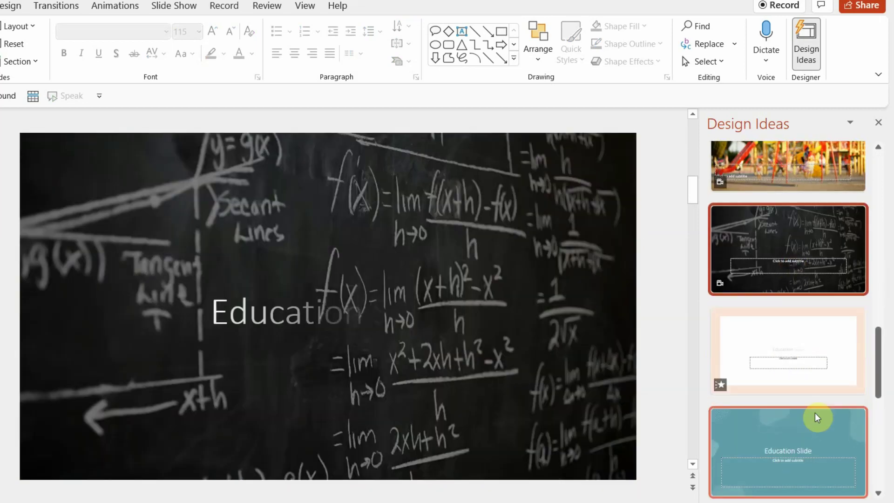
Step: Load more ideas and apply the library-and-books design to the Education Slide
scroll(815, 413, "down", 6)
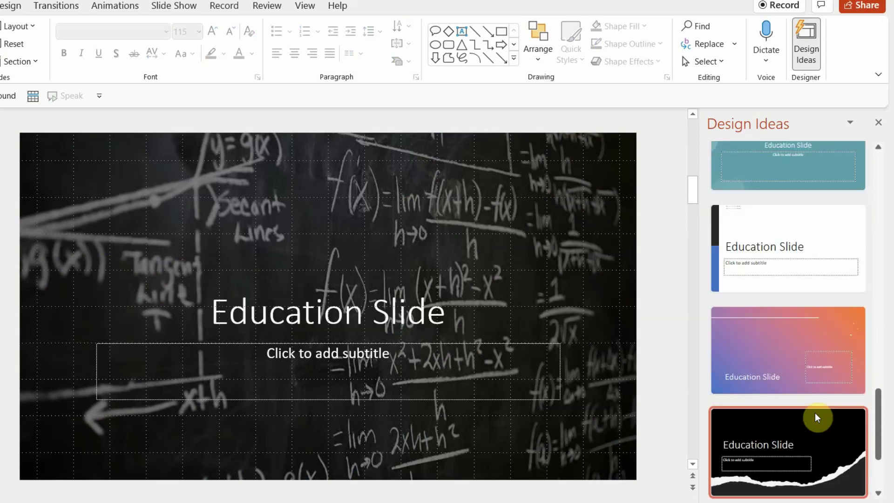
scroll(815, 413, "down", 2)
left_click(802, 485)
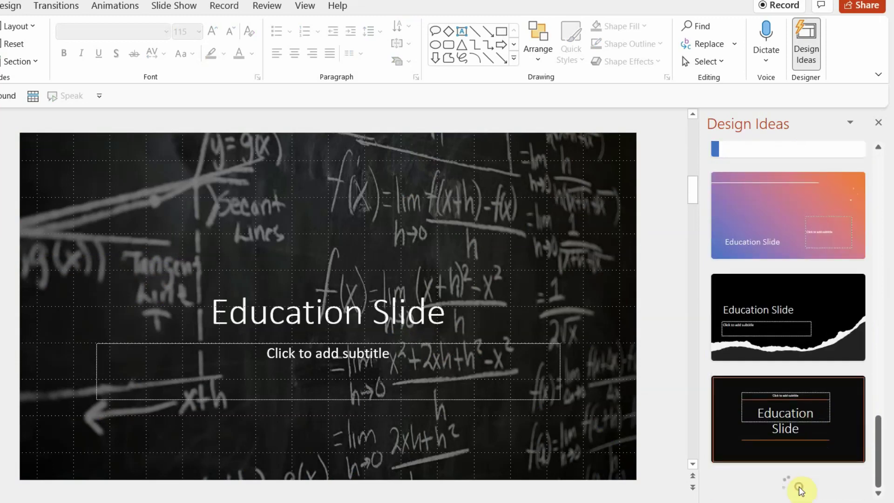
scroll(812, 342, "down", 4)
left_click(811, 362)
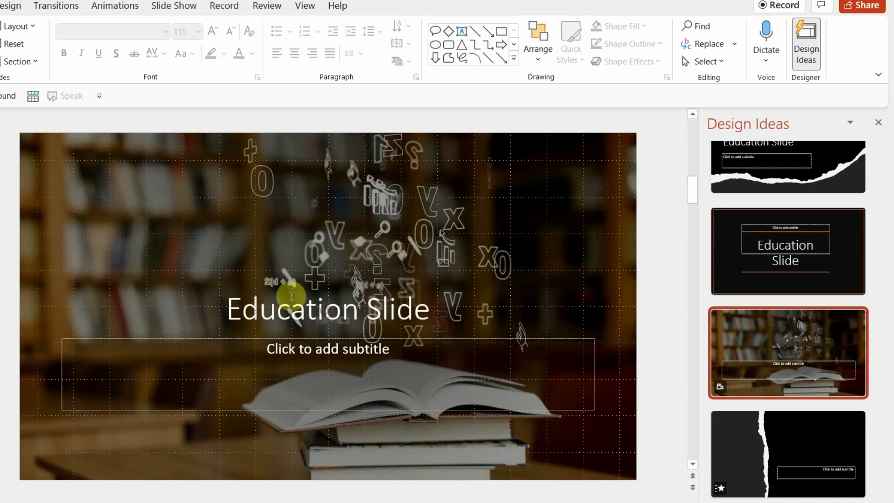
left_click(292, 296)
Step: Make the Education Slide title yellow, left-aligned Montserrat
triple_click(244, 298)
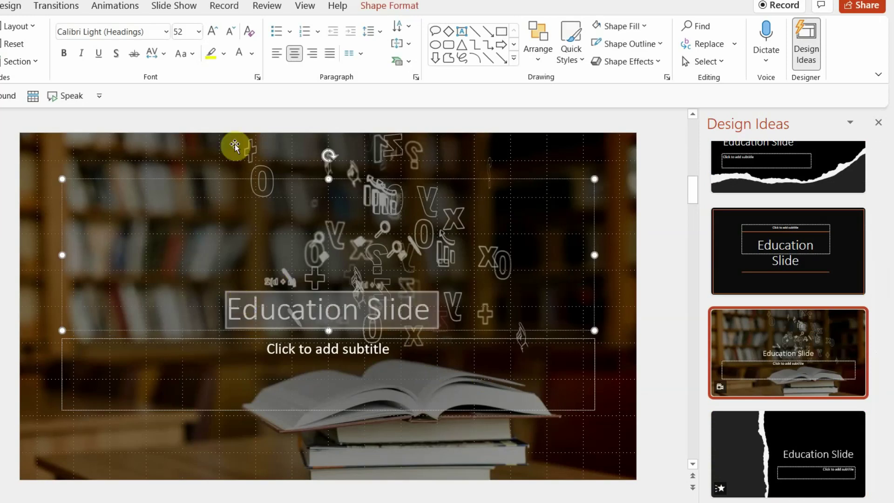
left_click(147, 33)
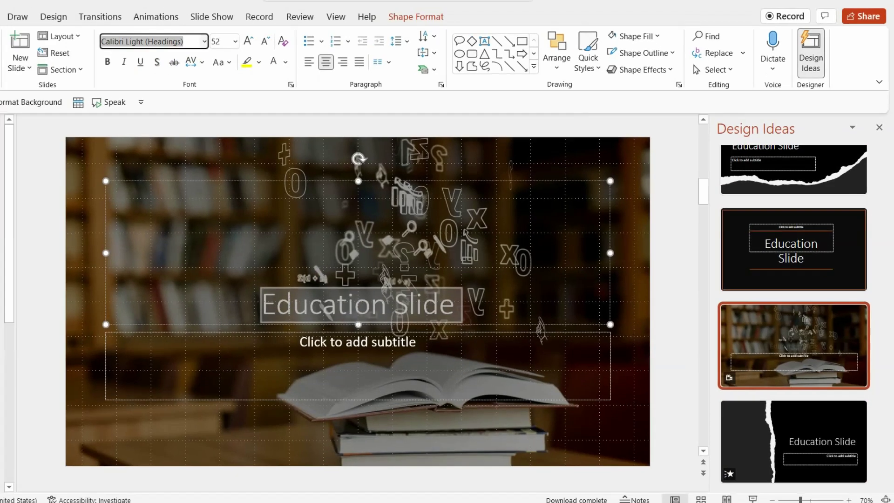
type("Montserrat")
key("Return")
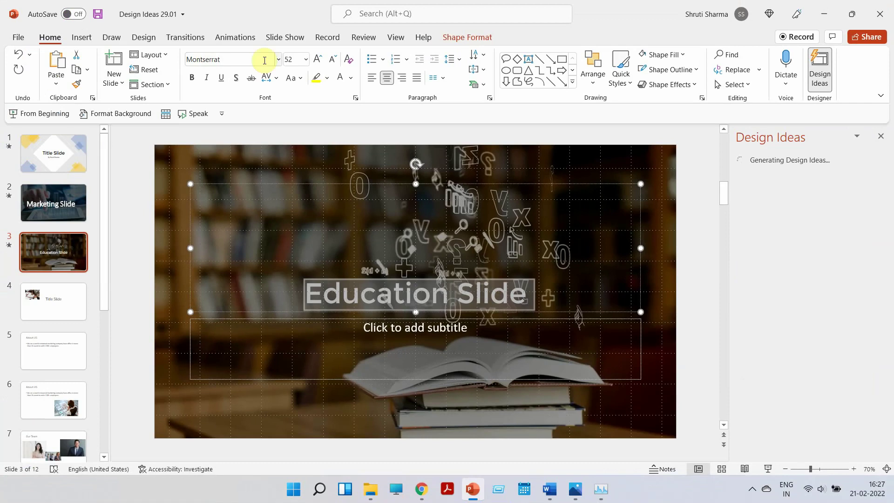
left_click(372, 81)
left_click(351, 78)
left_click(367, 187)
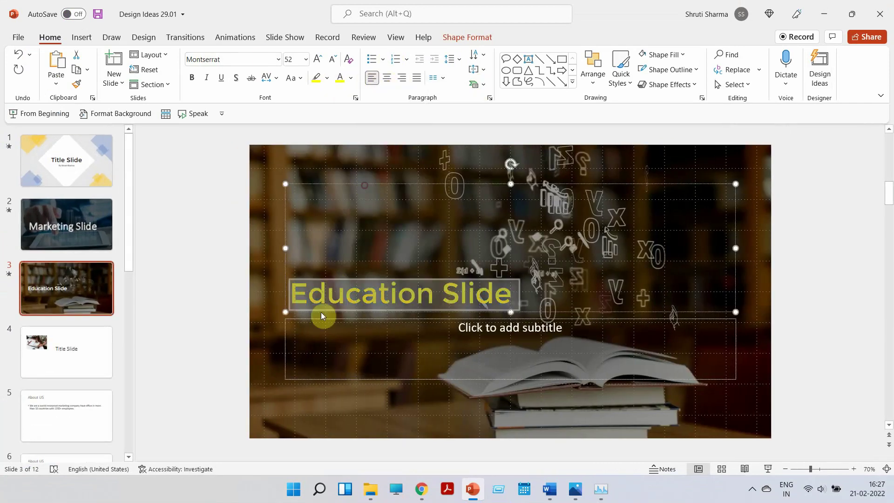
Step: Delete the empty subtitle box and move the title to the slide's lower left
left_click(285, 336)
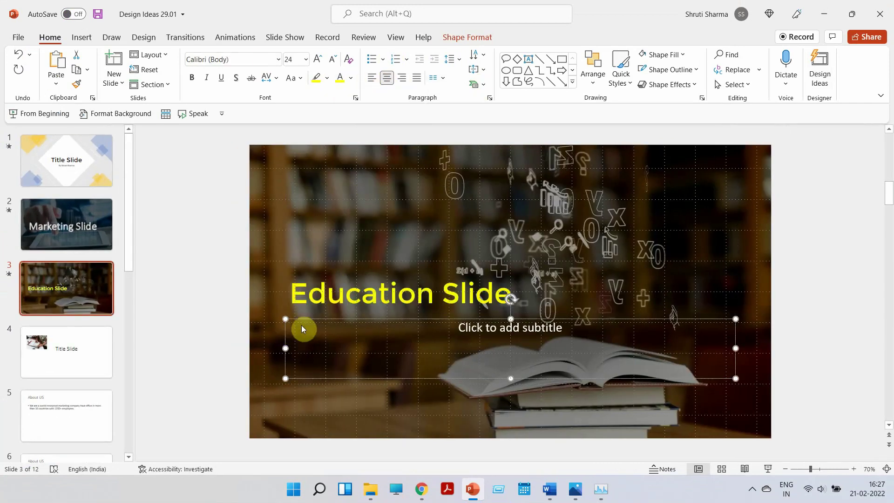
key("Delete")
left_click(329, 279)
left_click(331, 236)
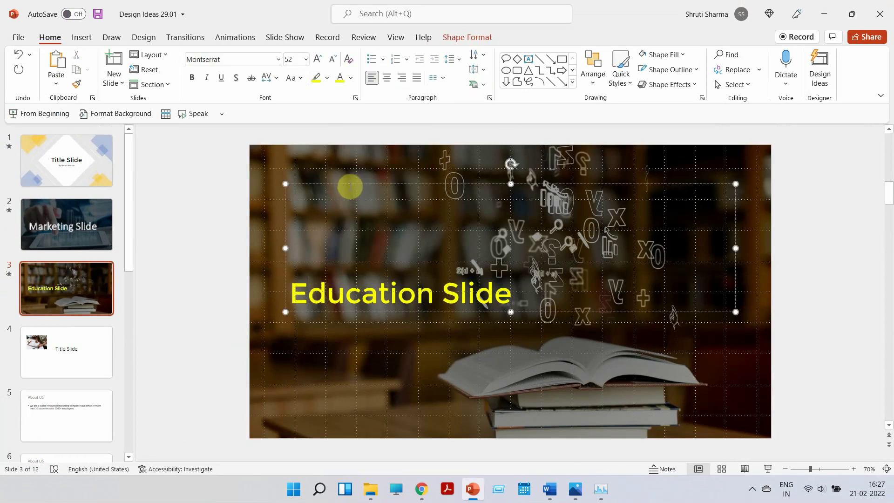
left_click_drag(352, 185, 338, 269)
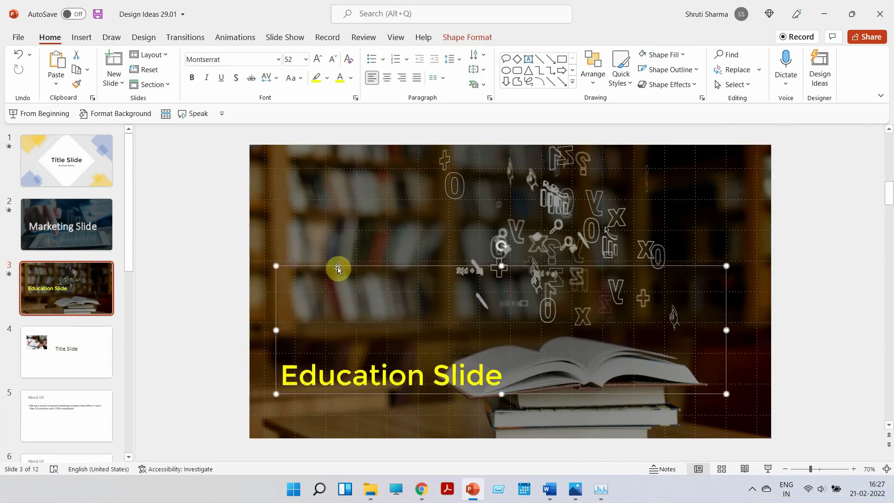
left_click(99, 353)
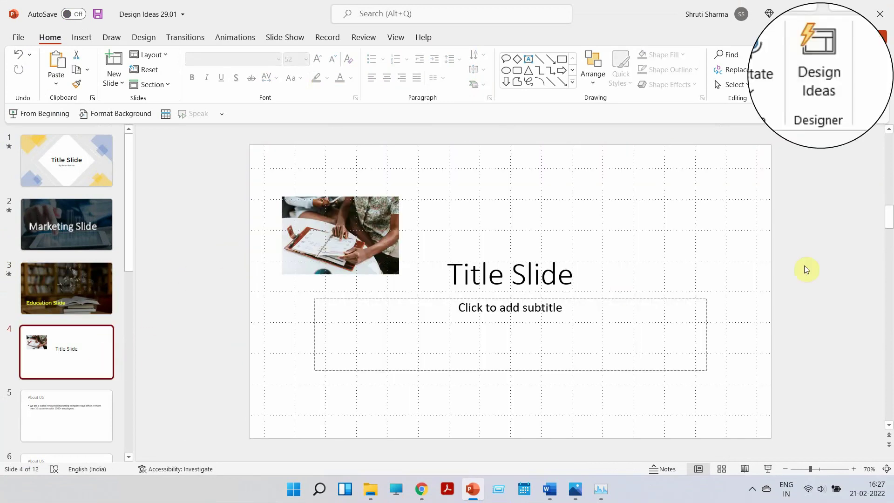
Step: Apply the dimmed full-slide planner photo design with outlined title to slide 4
left_click(822, 63)
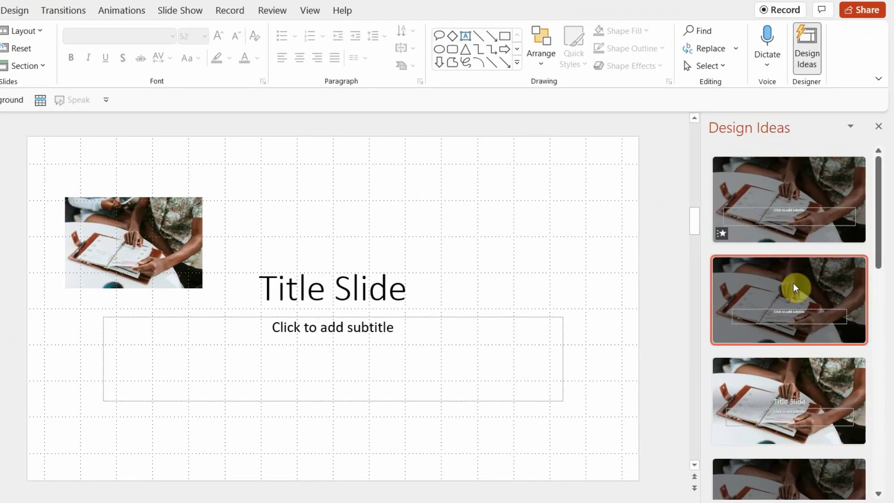
scroll(811, 274, "down", 2)
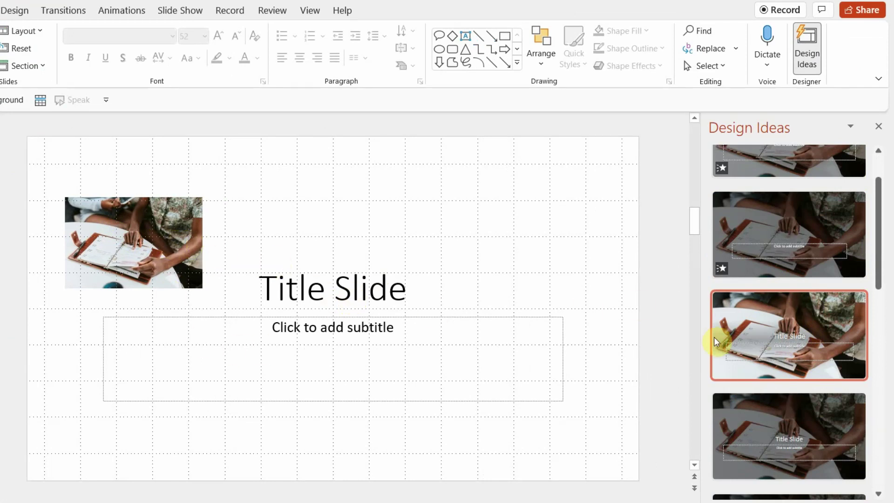
left_click(798, 337)
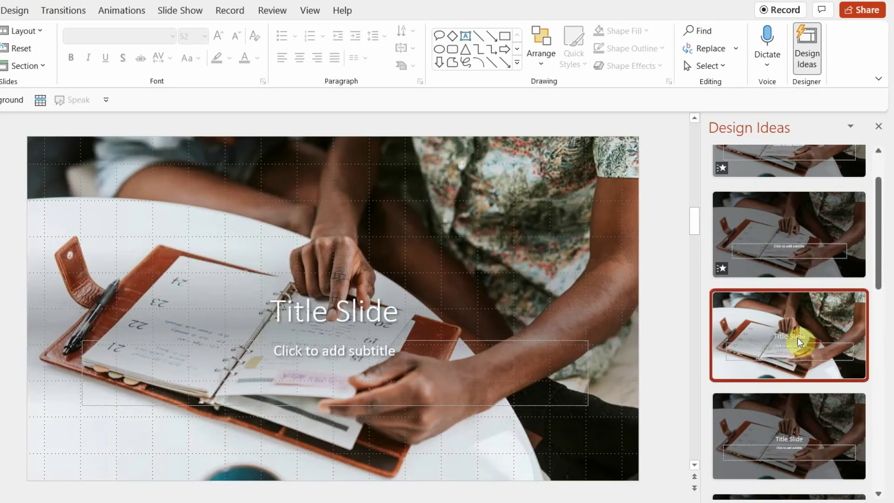
scroll(804, 371, "down", 3)
left_click(806, 375)
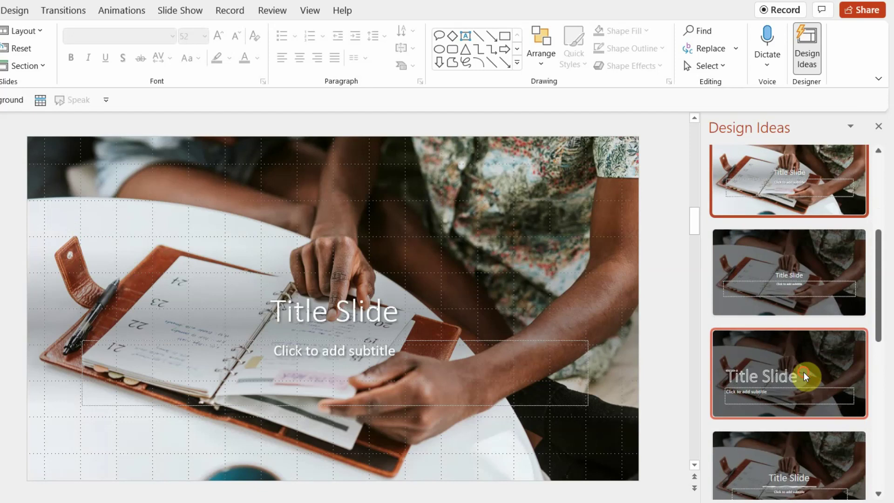
left_click_drag(483, 219, 391, 180)
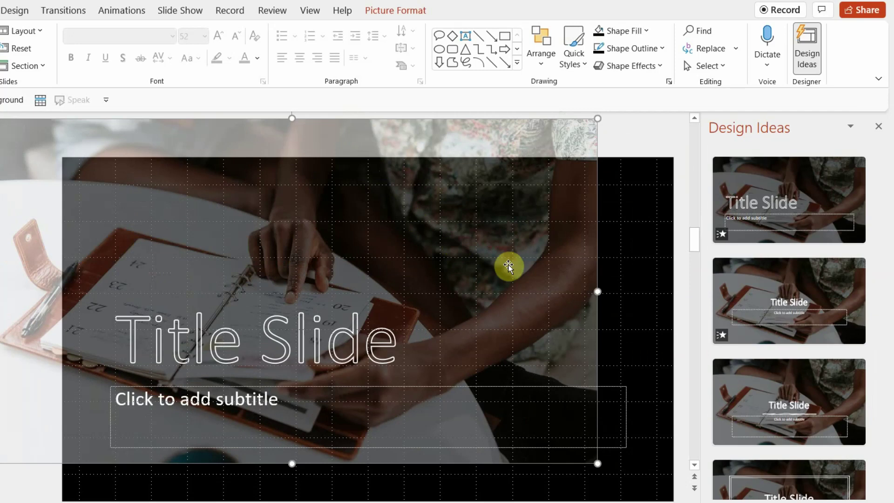
key("ctrl+z")
Step: Load more design suggestions for slide 4
scroll(834, 387, "down", 5)
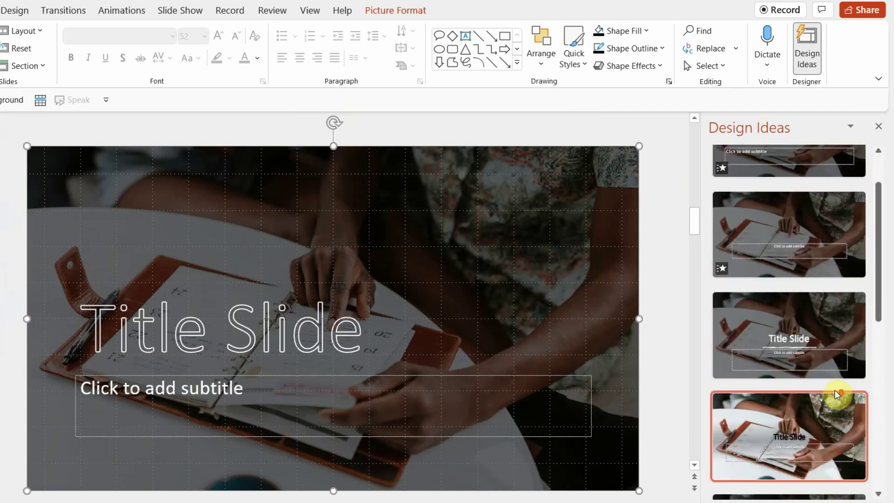
scroll(834, 400, "down", 5)
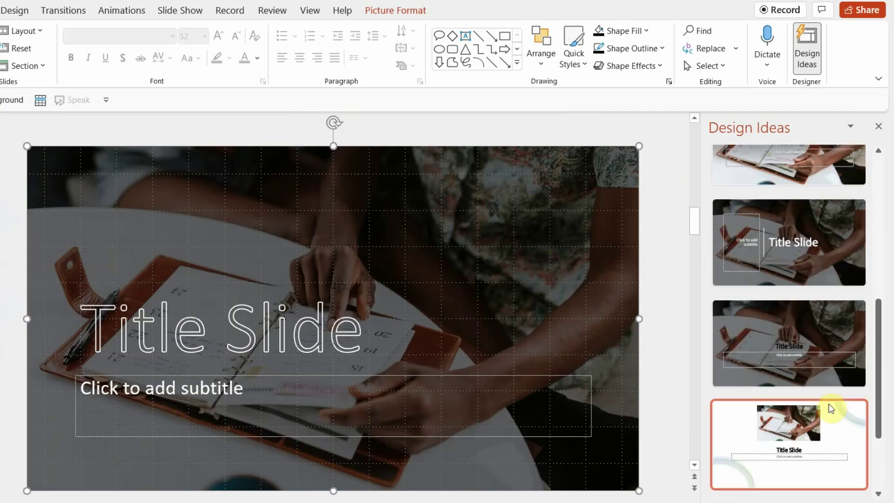
left_click(791, 484)
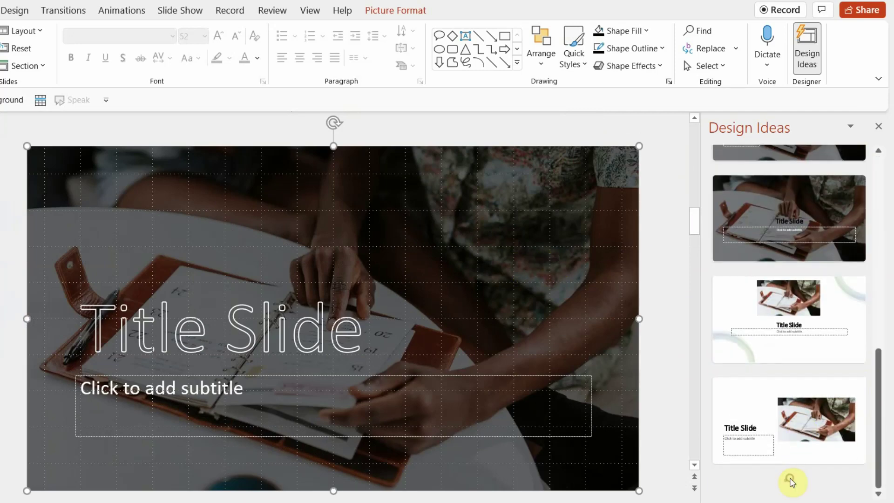
scroll(801, 385, "down", 4)
scroll(802, 386, "down", 3)
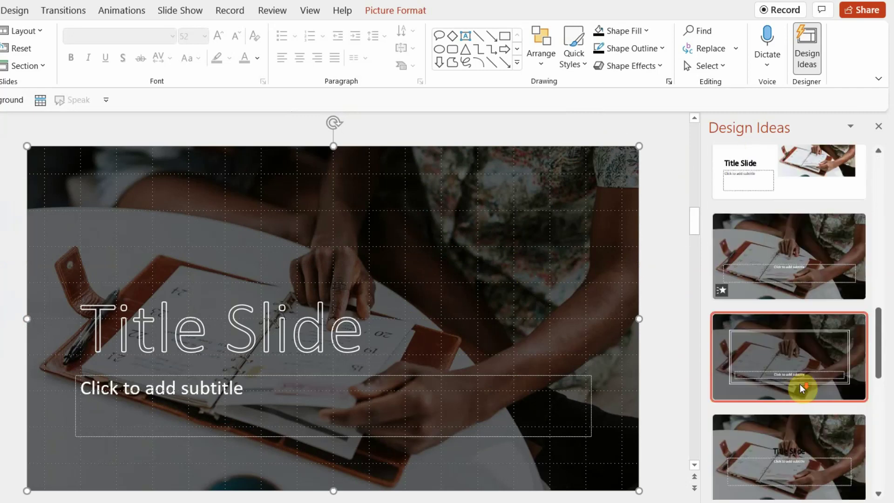
scroll(802, 389, "down", 5)
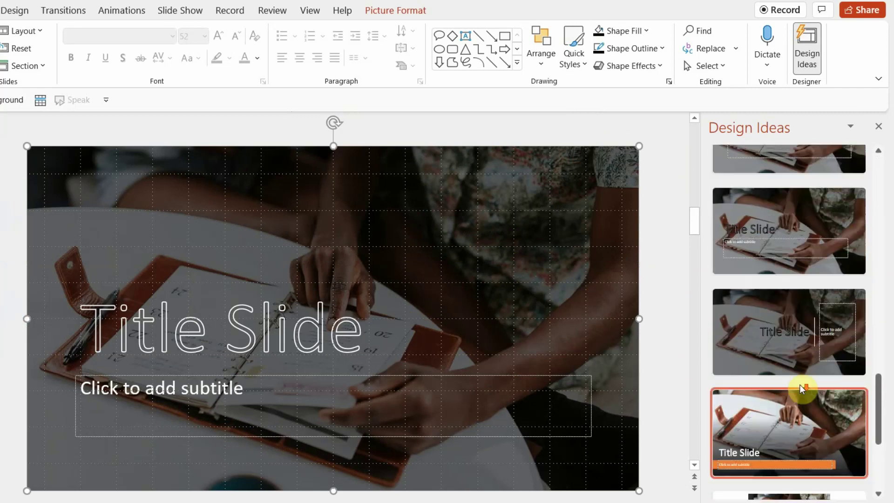
Step: Apply the dark photo design with the orange subtitle bar to slide 4
left_click(800, 355)
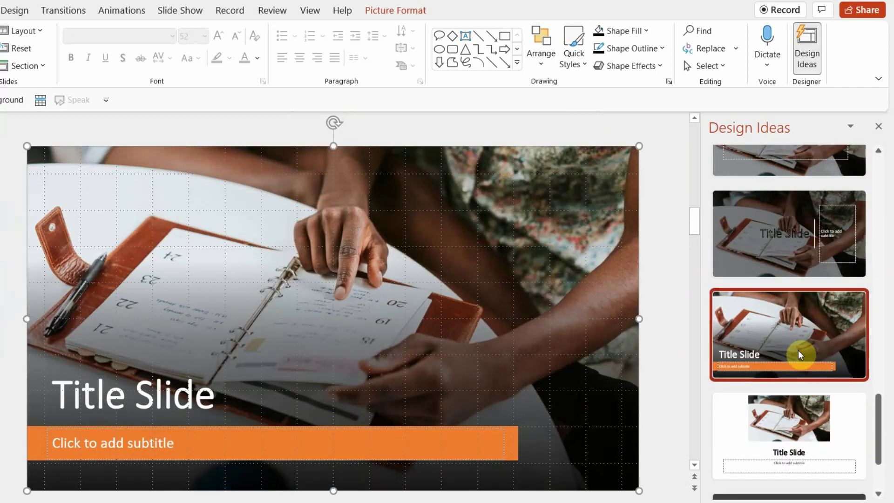
left_click_drag(585, 451, 591, 380)
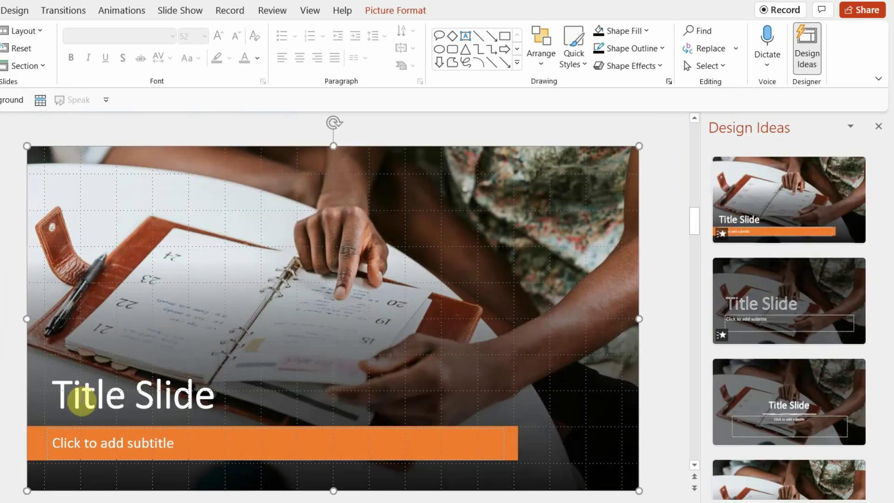
left_click(82, 399)
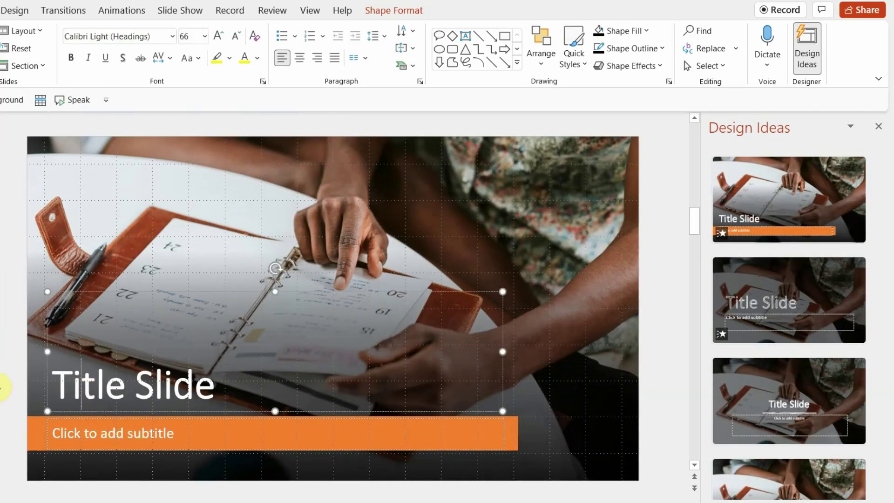
left_click(10, 390)
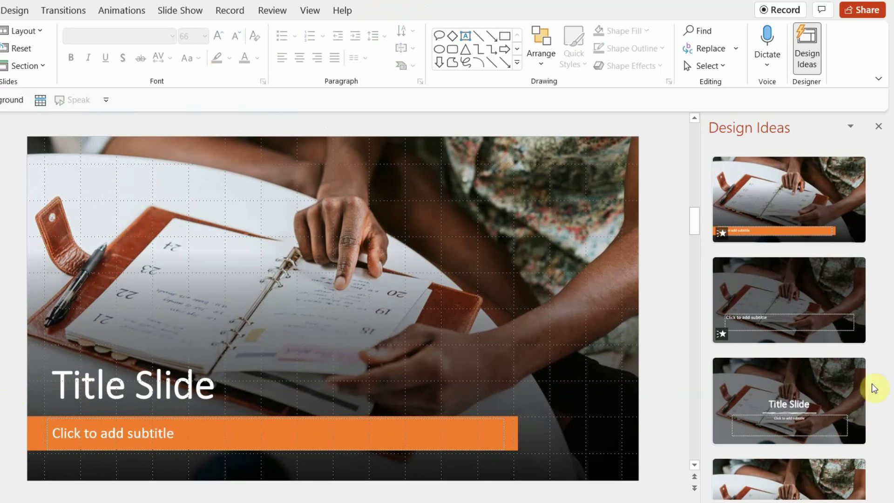
key("Page_Down")
Step: Try the white layout with a right-side photo, undo it, and move to About US
scroll(683, 256, "up", 1)
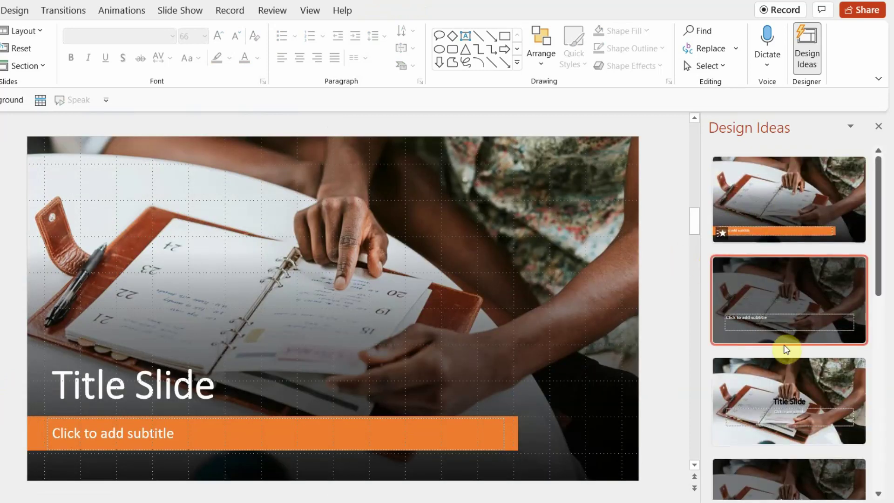
scroll(786, 357, "down", 5)
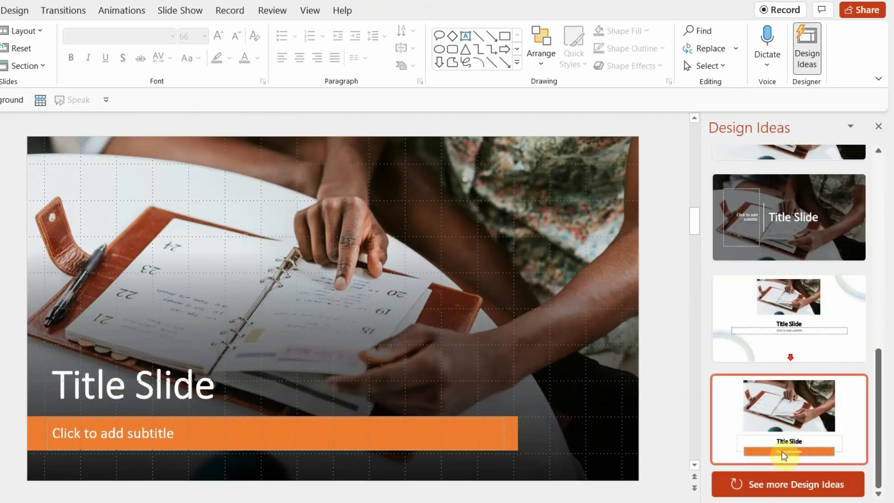
left_click(786, 485)
scroll(795, 391, "down", 4)
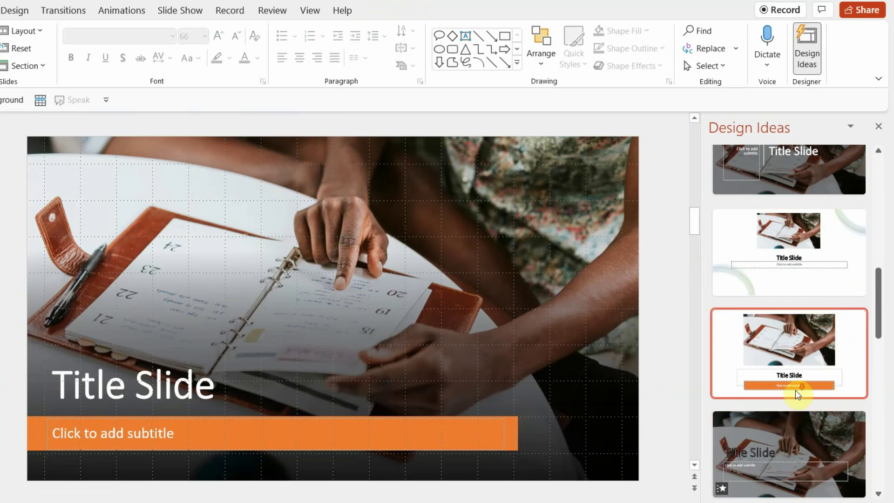
scroll(797, 393, "down", 5)
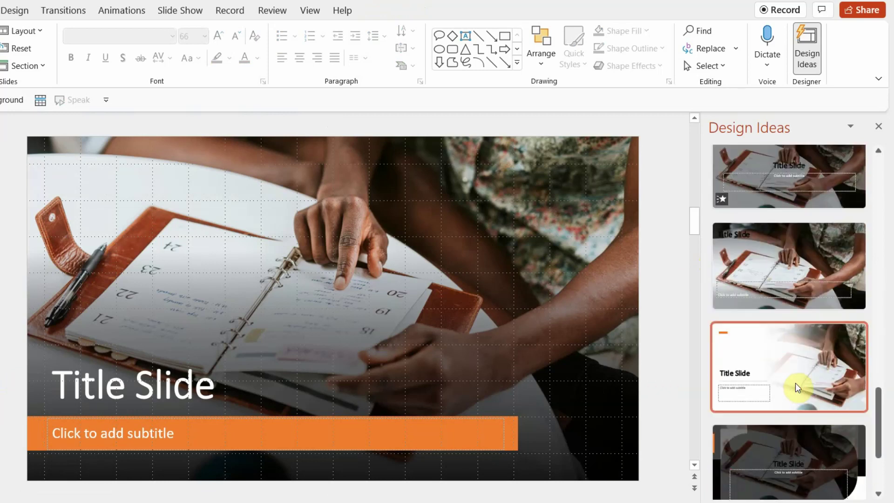
scroll(796, 386, "down", 1)
left_click(772, 232)
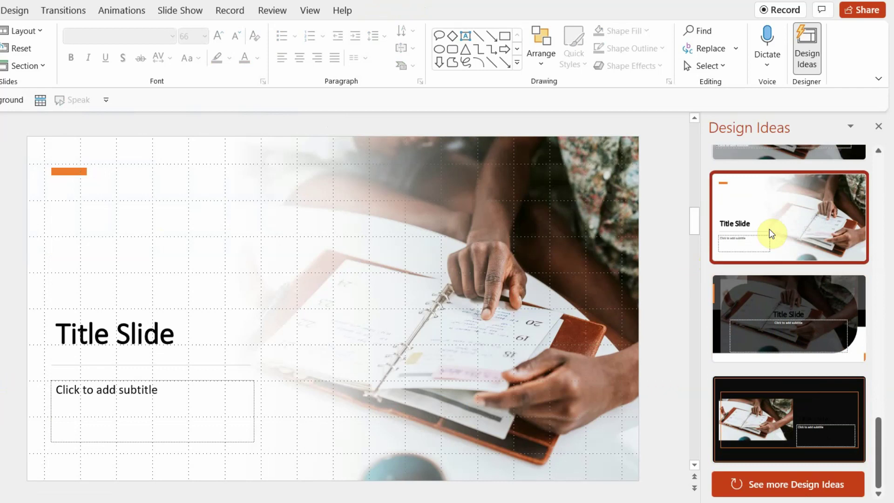
key("ctrl+z")
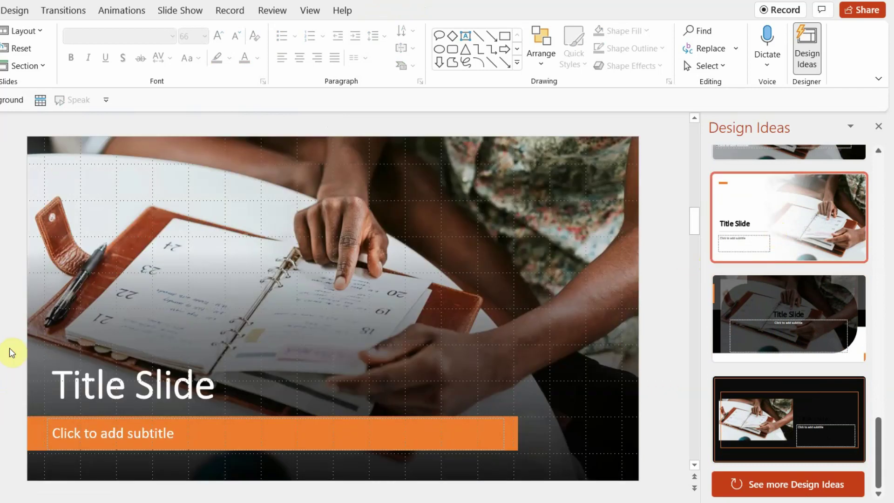
key("Page_Down")
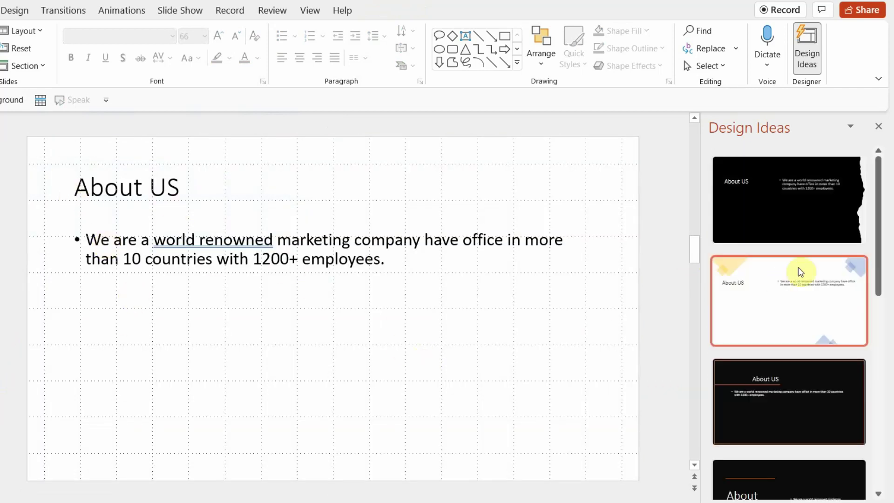
Step: Load three more batches of Design Ideas for the About US slide
scroll(810, 460, "down", 4)
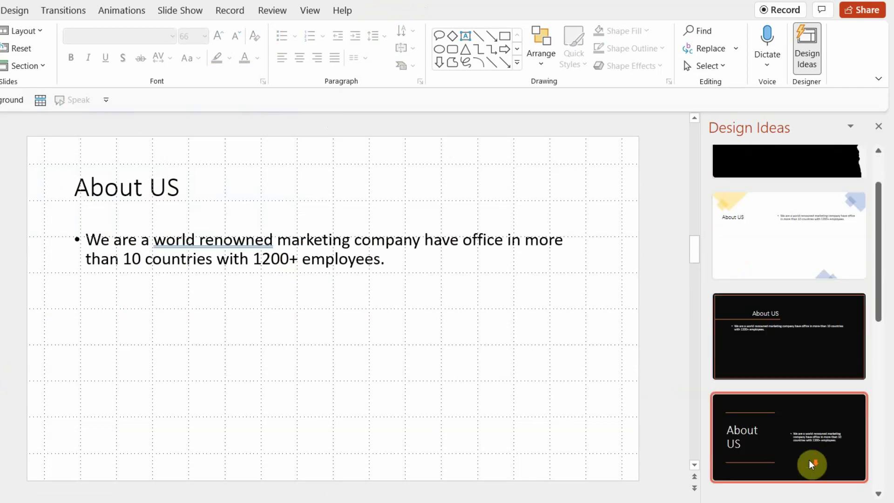
scroll(808, 457, "down", 6)
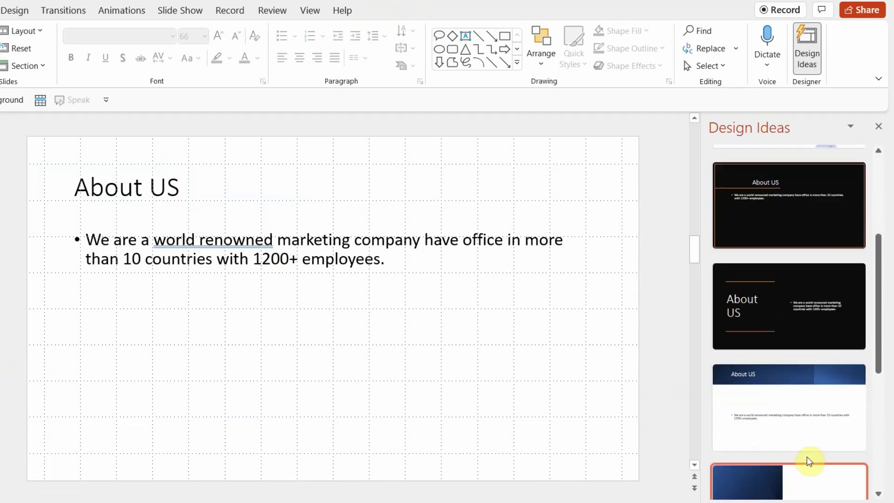
scroll(807, 458, "down", 1)
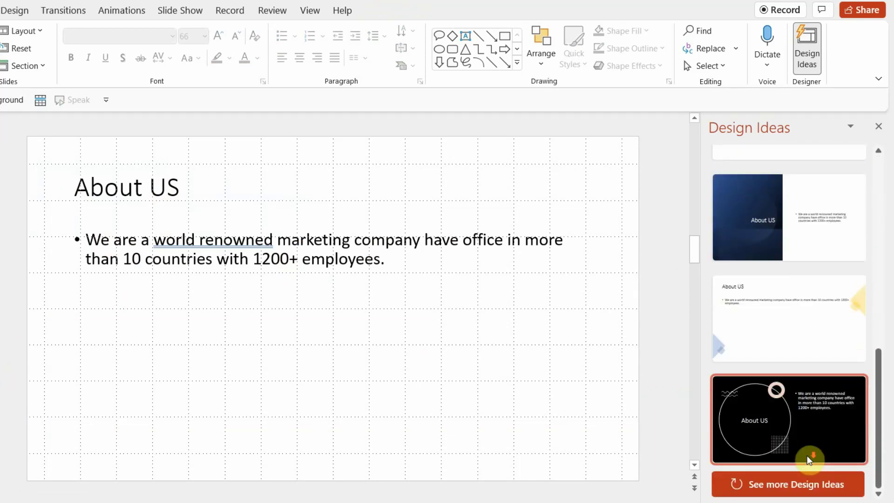
left_click(802, 484)
scroll(797, 452, "down", 7)
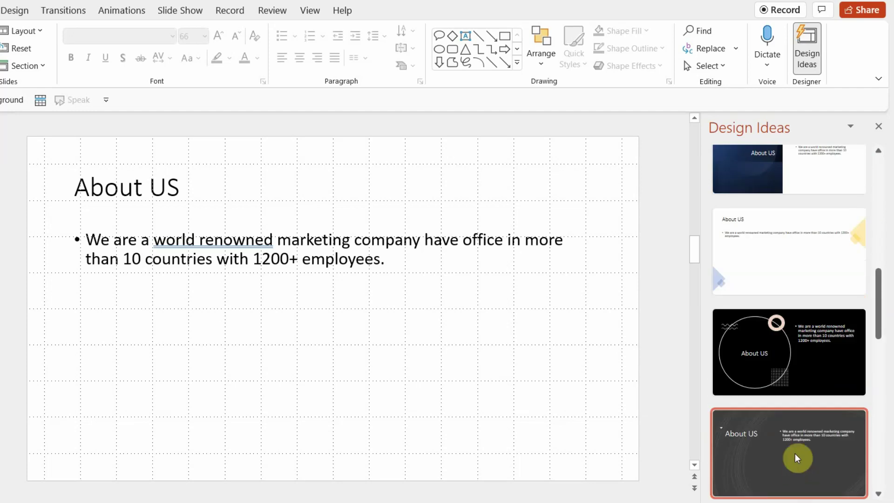
scroll(803, 382, "down", 3)
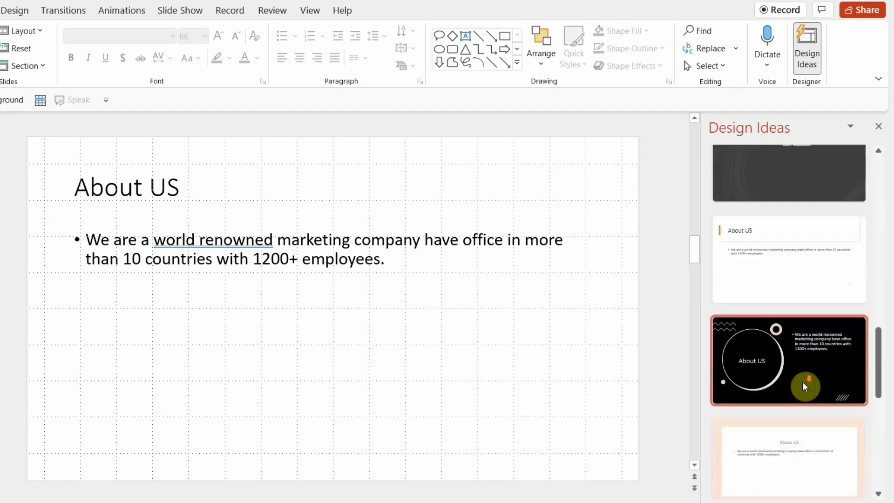
scroll(805, 386, "down", 4)
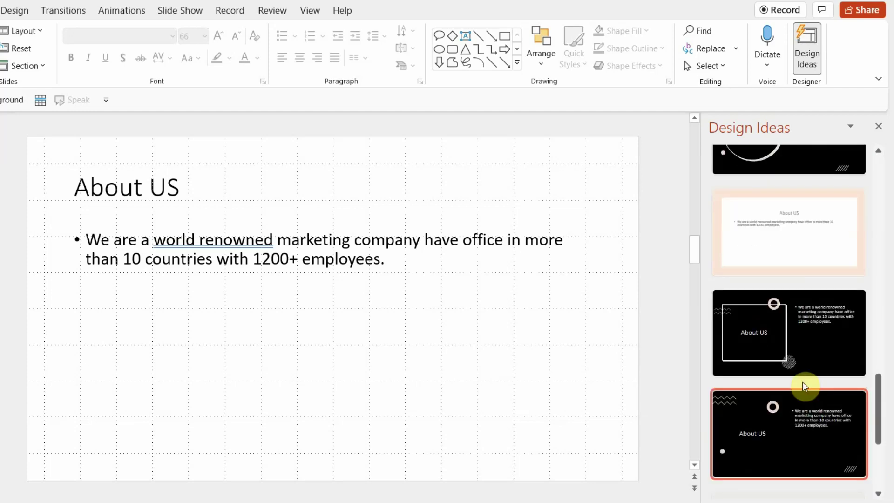
scroll(803, 384, "down", 2)
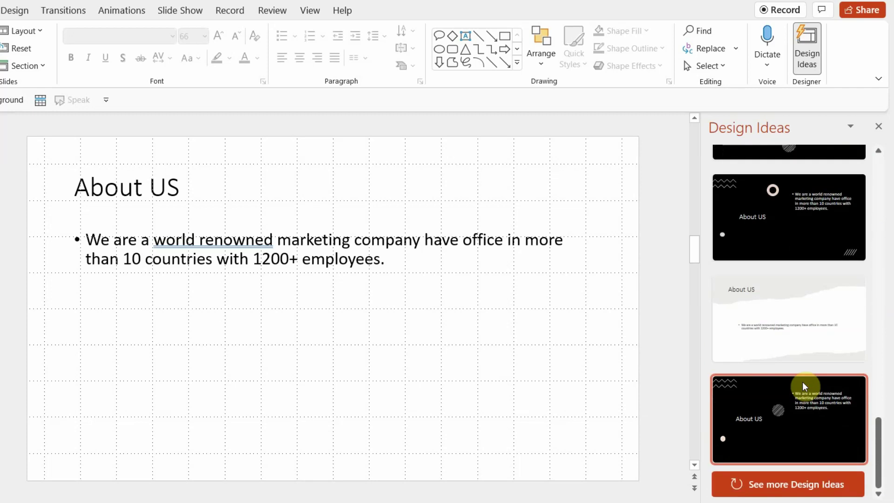
left_click(762, 485)
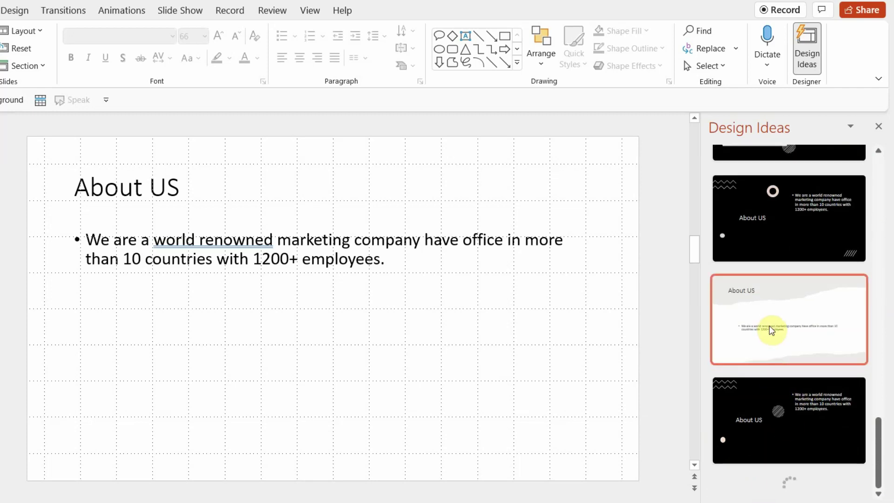
scroll(769, 323, "down", 6)
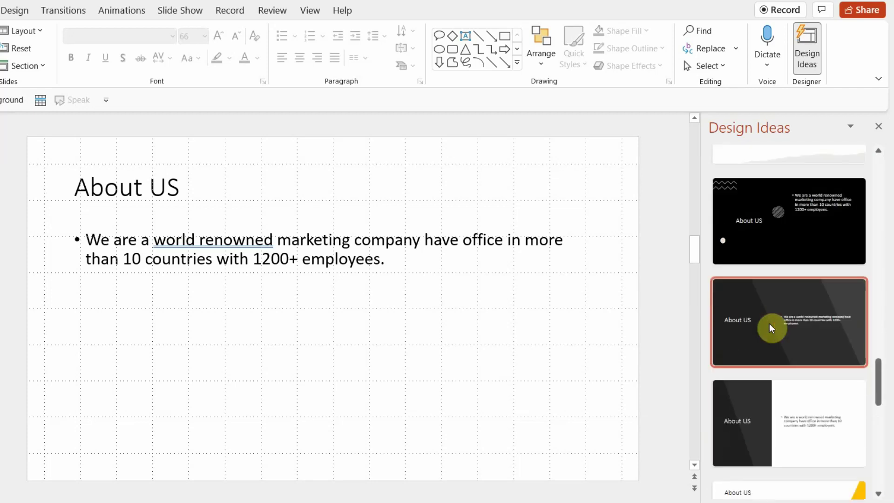
scroll(770, 324, "down", 8)
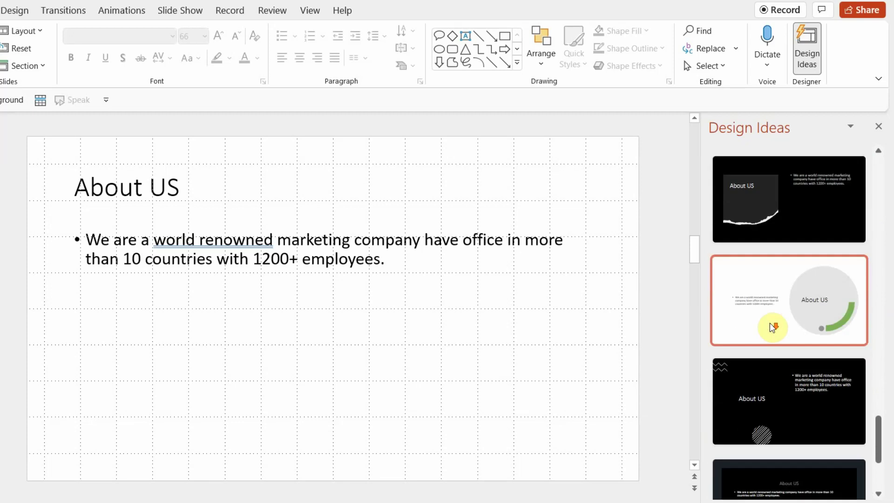
scroll(770, 328, "down", 2)
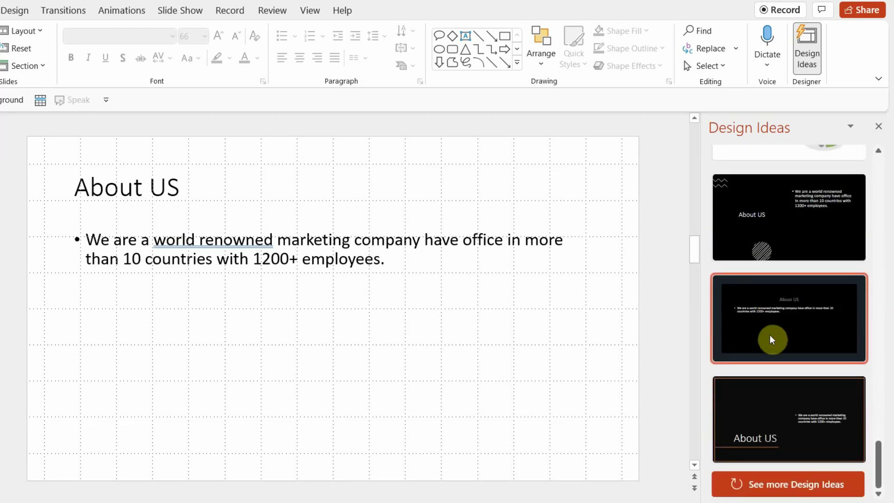
left_click(740, 485)
scroll(781, 348, "down", 10)
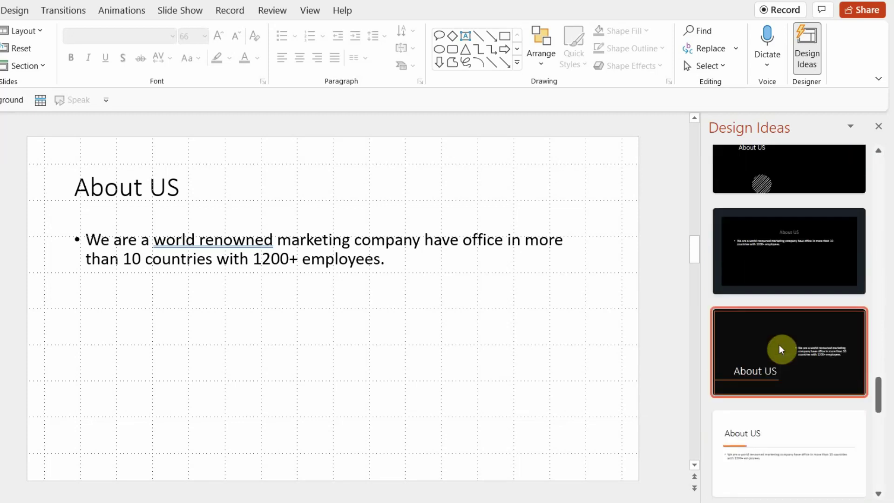
scroll(782, 348, "down", 10)
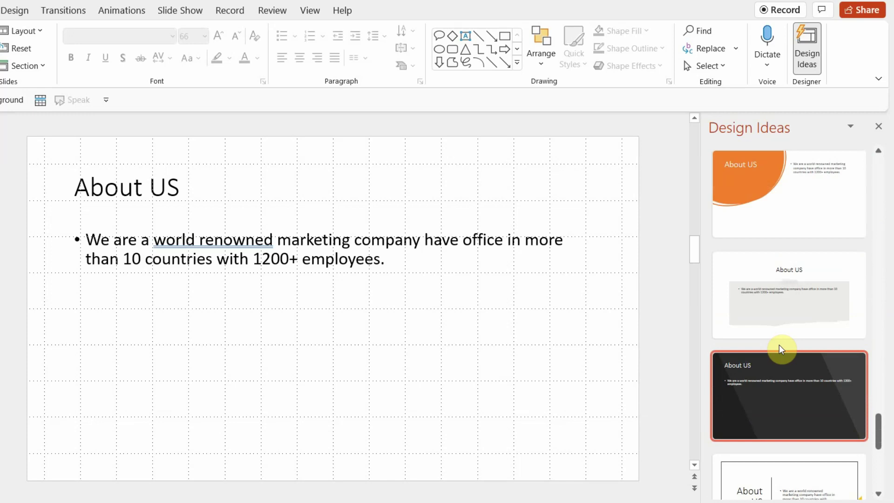
scroll(781, 348, "down", 2)
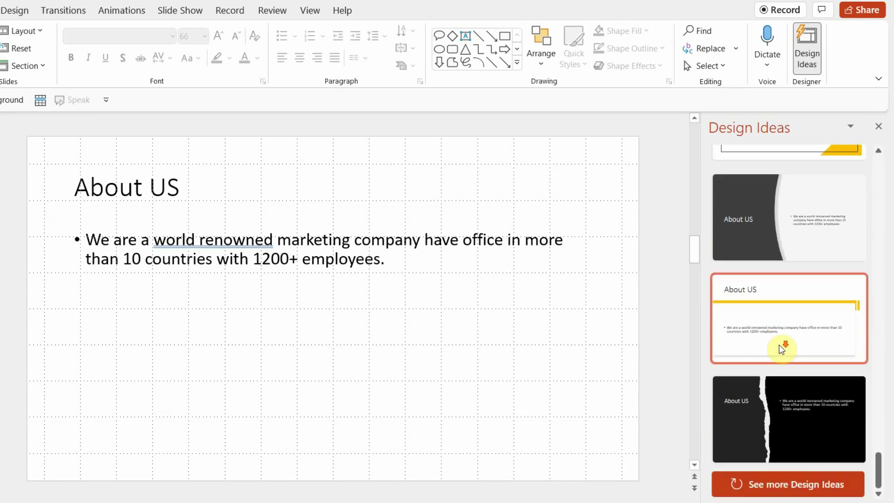
Step: Try white designs with yellow bar and orange underline, then apply the framed orange-accent design
left_click(781, 349)
scroll(783, 347, "up", 8)
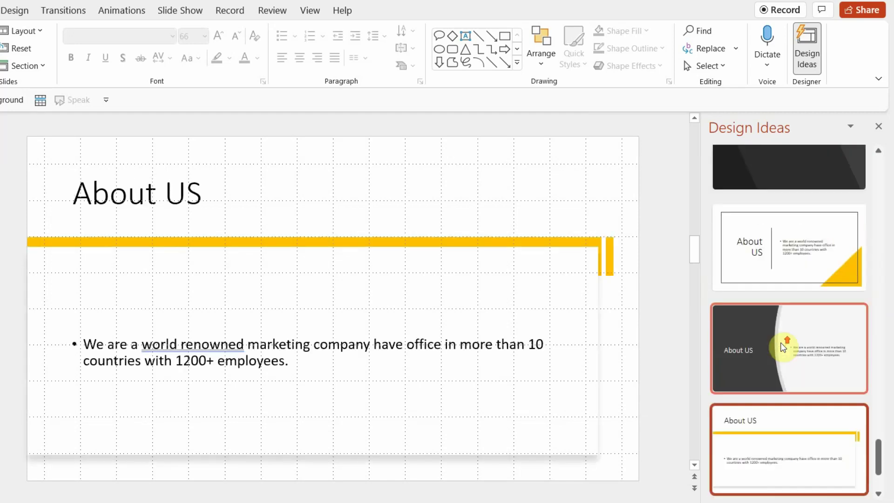
scroll(793, 280, "up", 2)
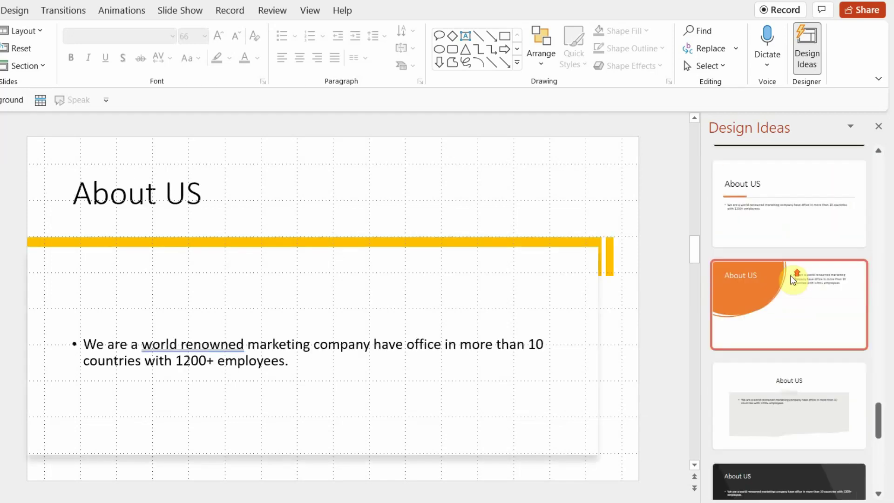
left_click(783, 228)
scroll(789, 378, "down", 8)
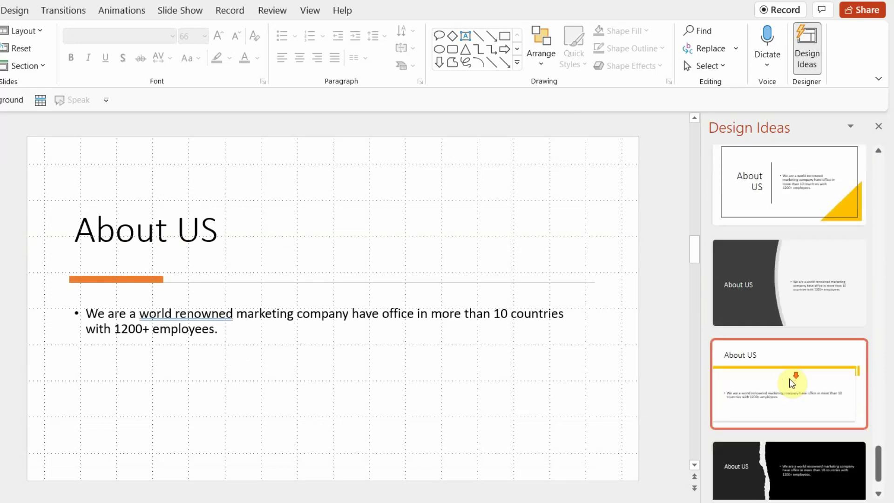
left_click(771, 477)
scroll(788, 343, "down", 1)
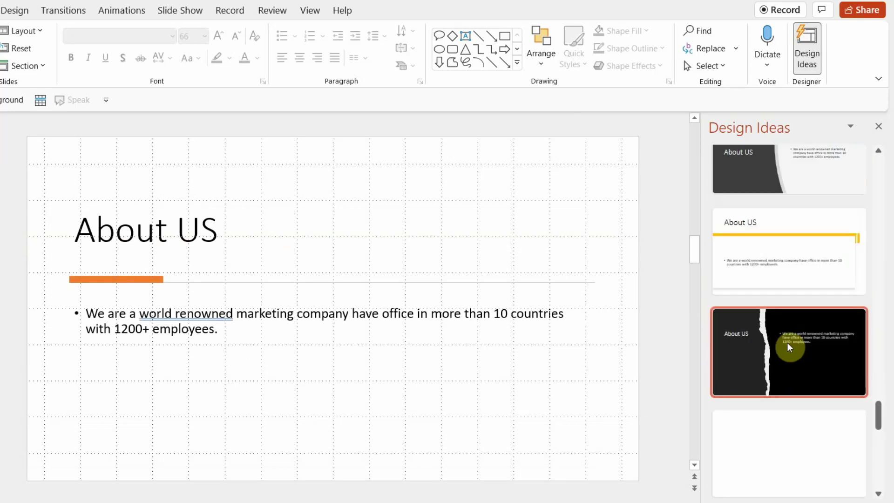
scroll(787, 342, "down", 2)
scroll(790, 344, "down", 5)
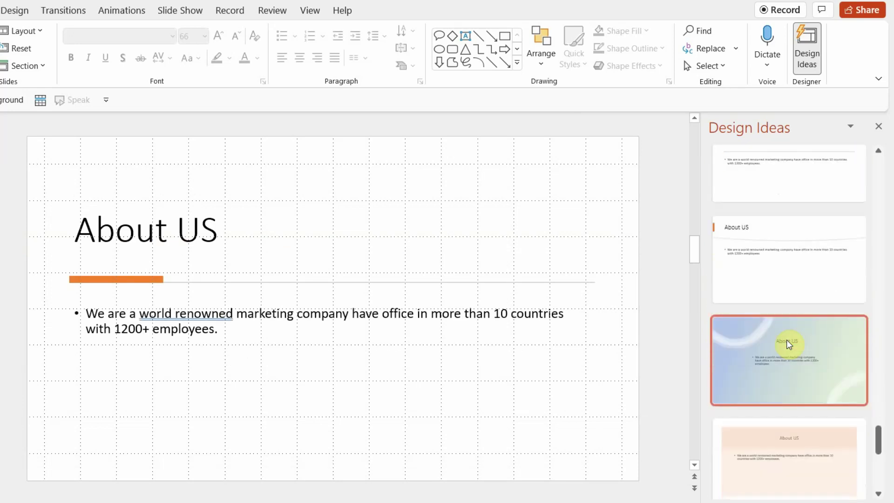
left_click(788, 342)
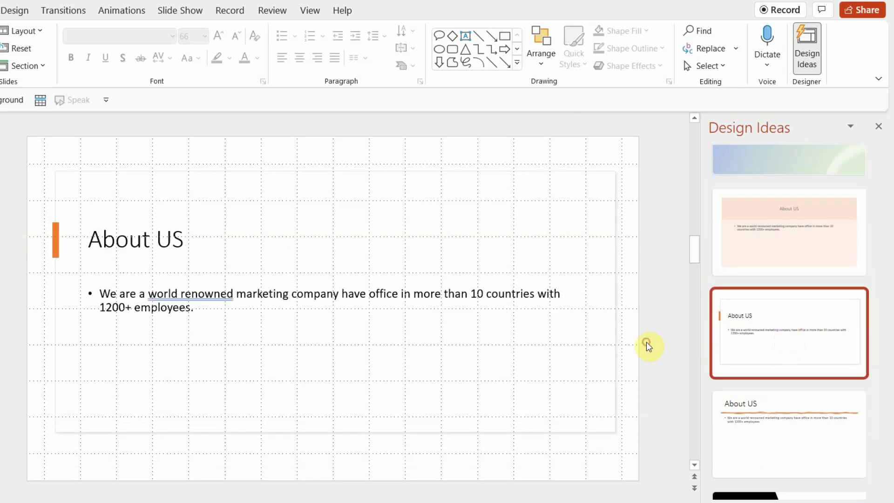
Step: Remove the bullet from the About US body text and enlarge it to 36 pt
left_click(107, 307)
left_click_drag(201, 311, 59, 279)
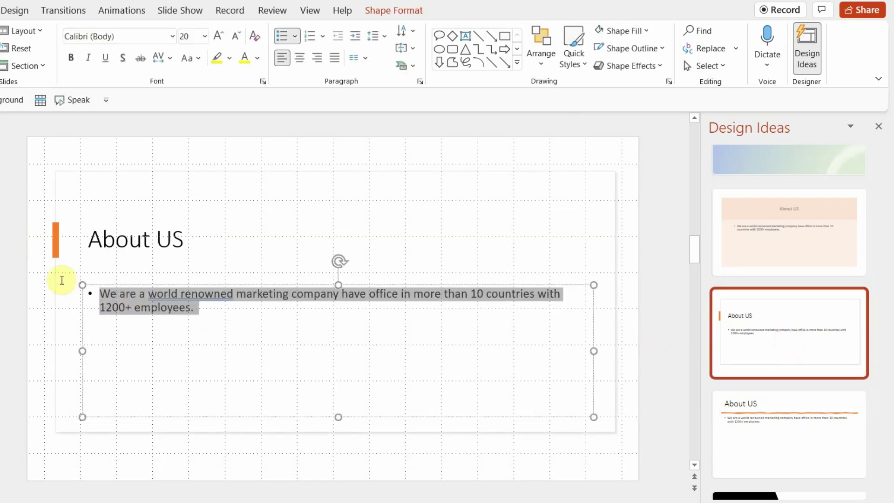
left_click(280, 37)
left_click(219, 36)
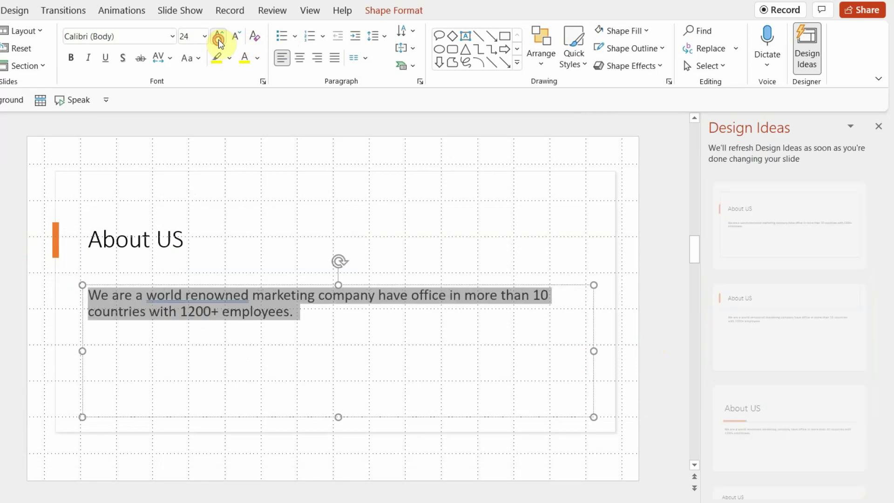
left_click(218, 36)
left_click(219, 36)
left_click(218, 36)
Step: Colour '10 countries with 1200+ employees.' orange, eyedropping the slide's accent bar
left_click(303, 352)
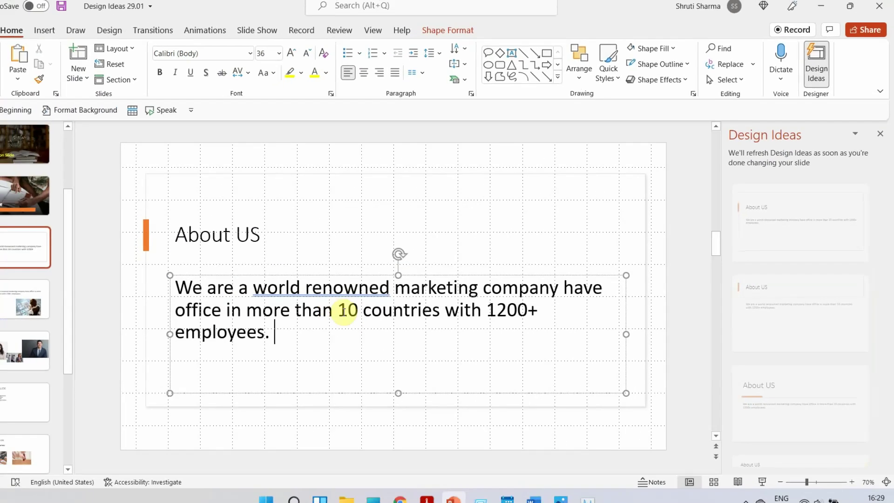
left_click_drag(270, 324, 280, 350)
left_click(350, 78)
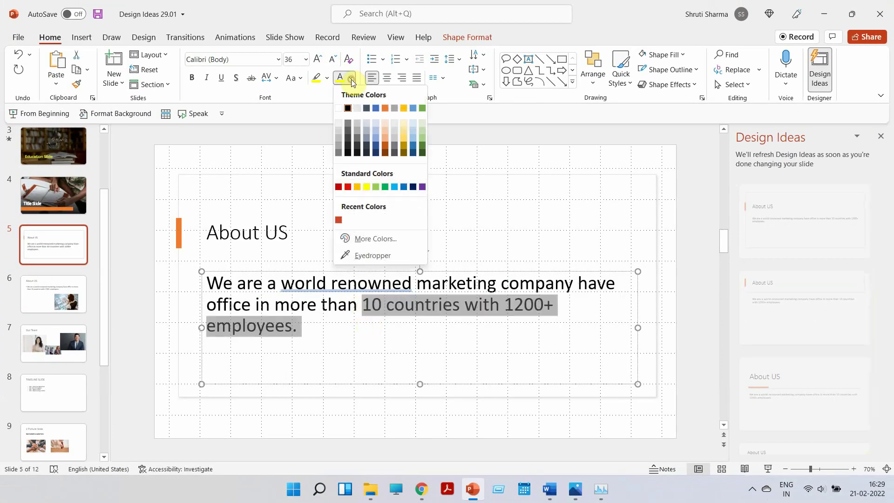
left_click(360, 256)
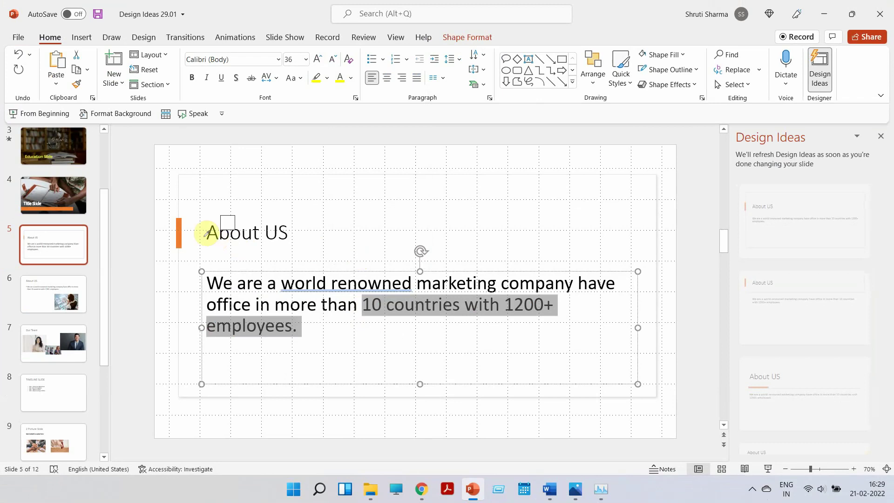
left_click(179, 228)
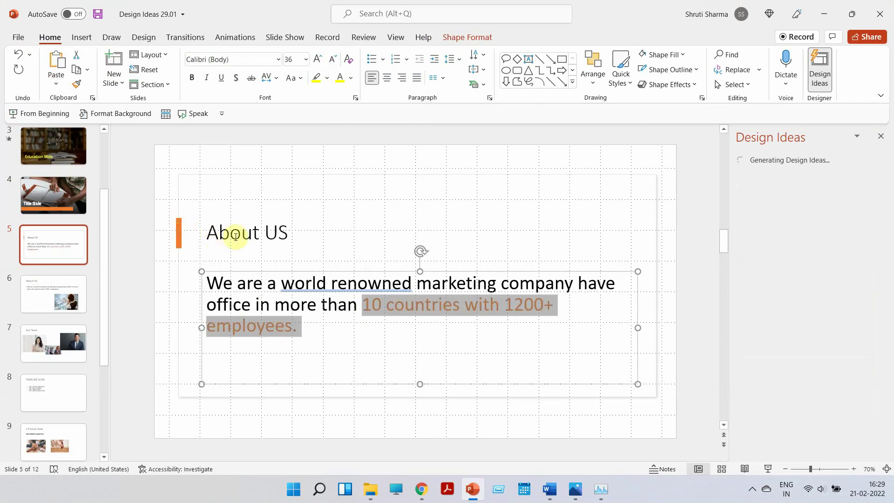
Step: Set the About US title font to Montserrat
left_click(229, 233)
left_click_drag(245, 233, 322, 233)
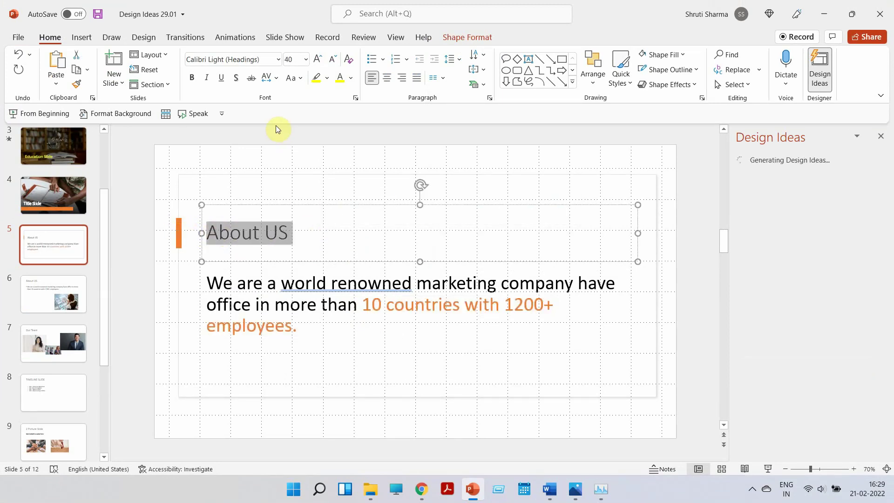
left_click(243, 58)
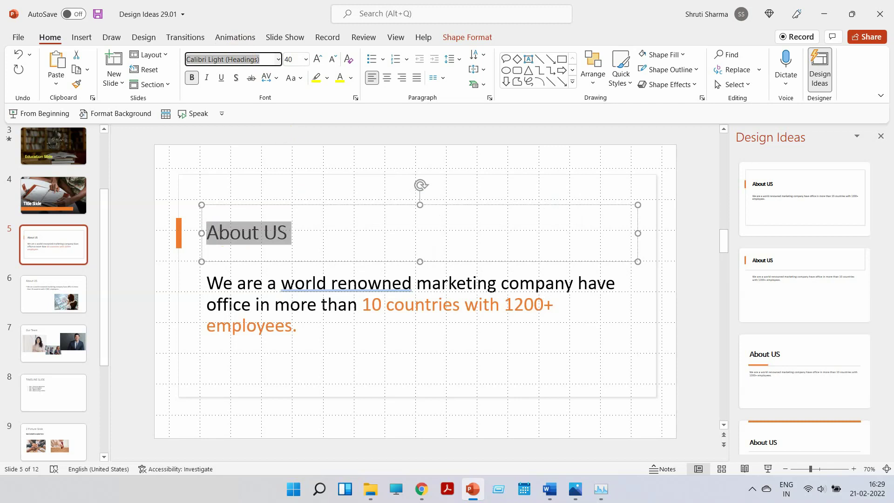
type("Mont")
key("Return")
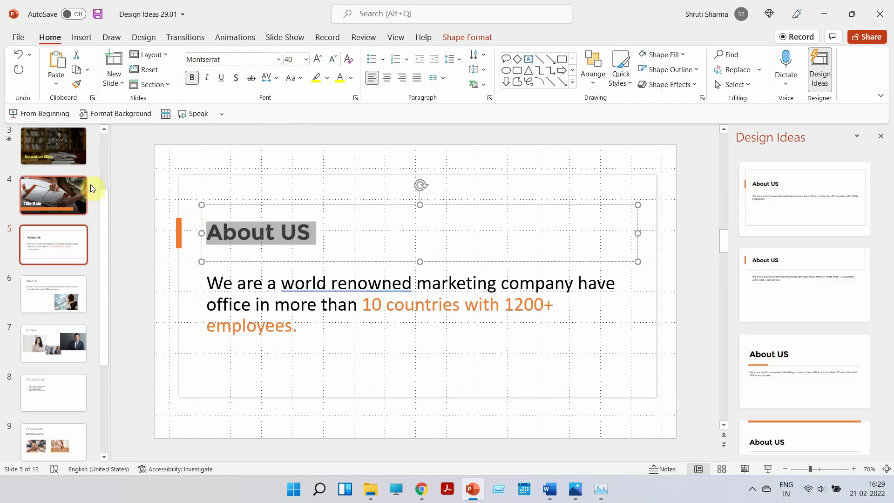
left_click(88, 184)
left_click(66, 261)
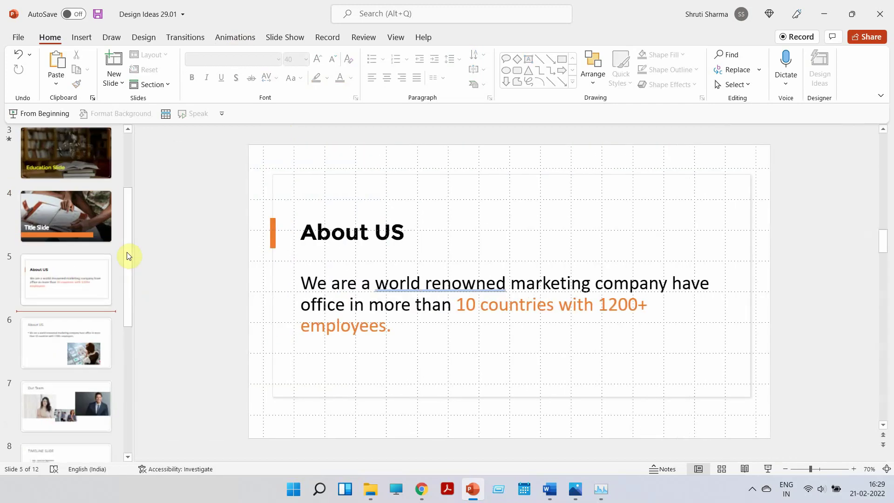
Step: On slide 6, try the dark full-photo, orange-bar and white photo Designer layouts
left_click(63, 345)
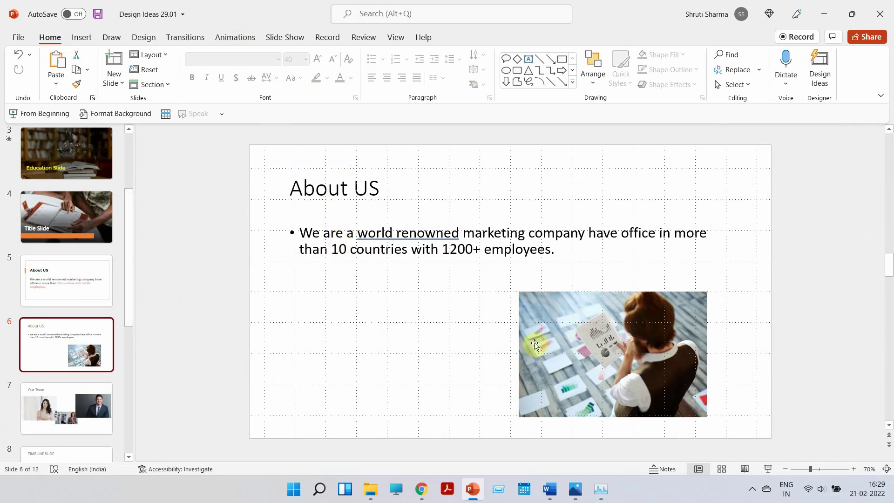
left_click(819, 70)
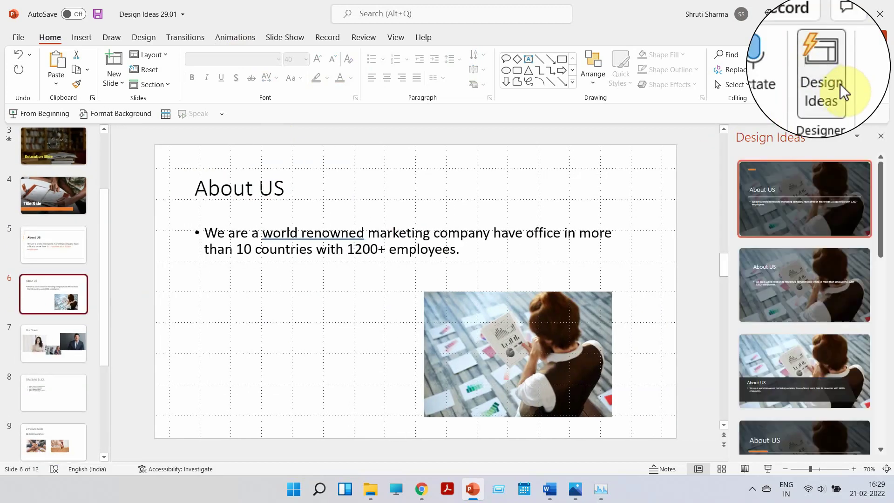
left_click(777, 212)
scroll(802, 327, "down", 3)
left_click(781, 386)
scroll(781, 385, "down", 3)
left_click(798, 317)
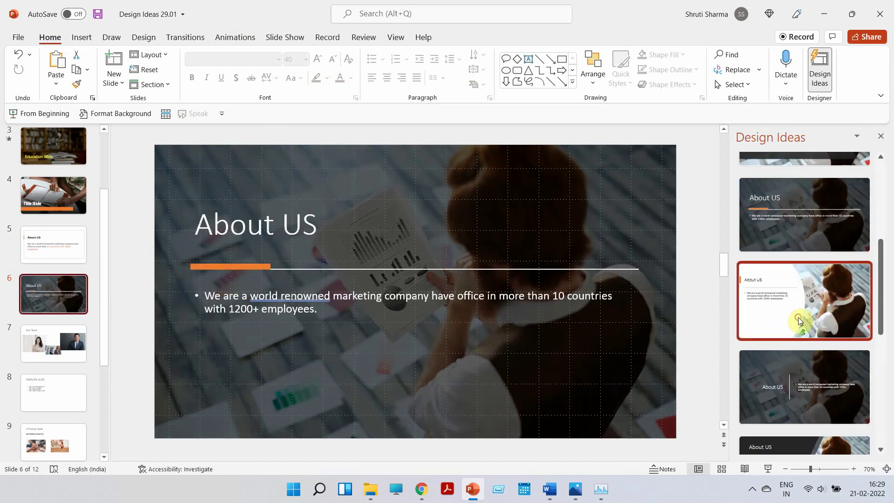
scroll(799, 317, "down", 3)
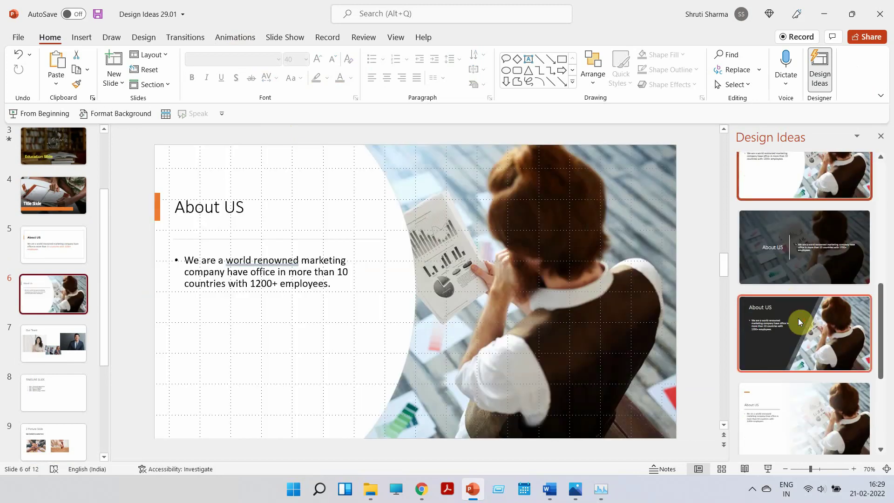
left_click(816, 220)
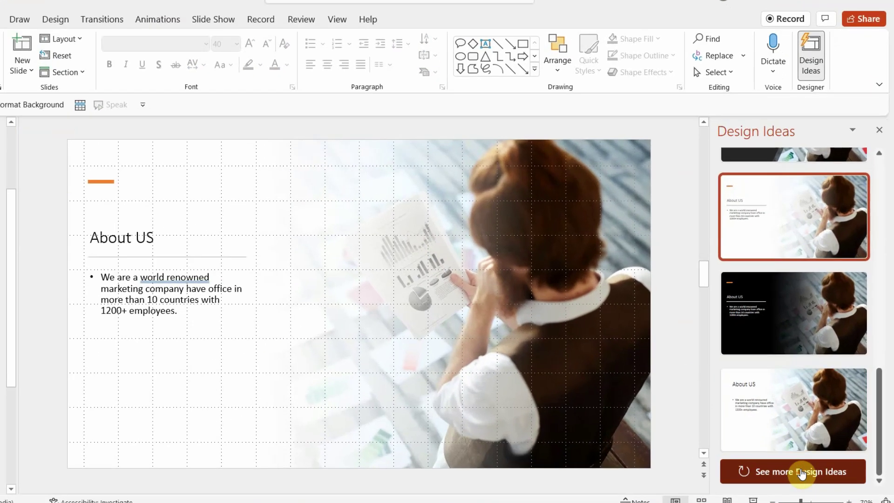
Step: Load more suggestions and apply the curved light design with a white text panel
left_click(827, 441)
scroll(807, 377, "down", 5)
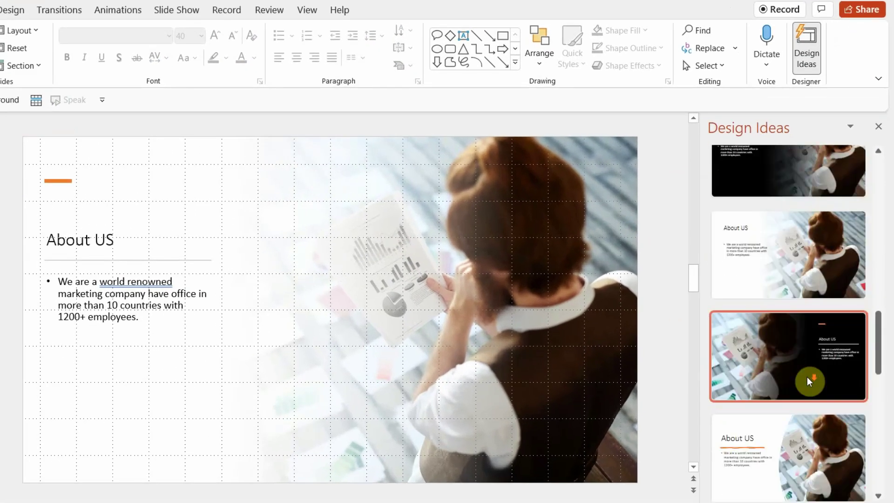
scroll(809, 328, "down", 5)
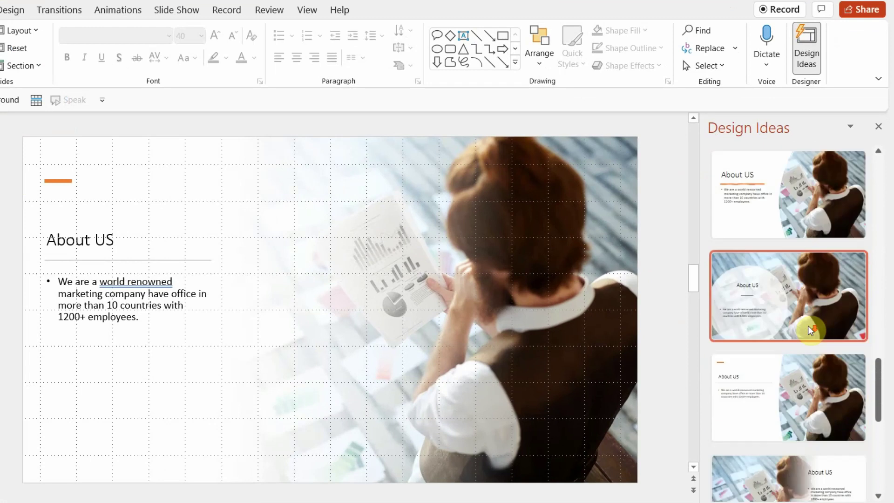
scroll(809, 325, "down", 6)
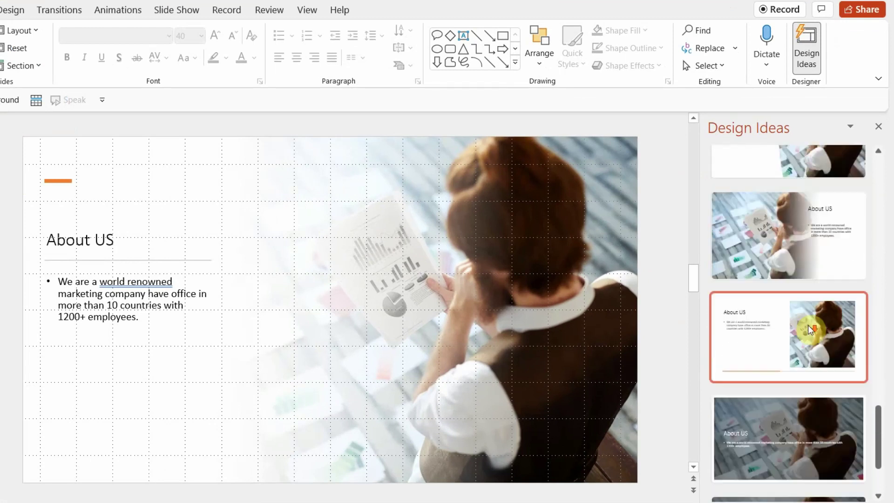
scroll(807, 326, "up", 2)
left_click(806, 302)
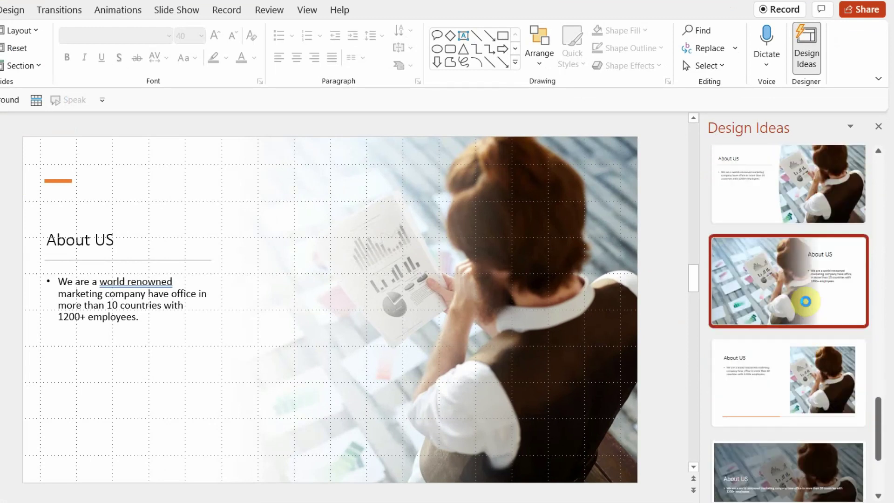
scroll(808, 305, "up", 1)
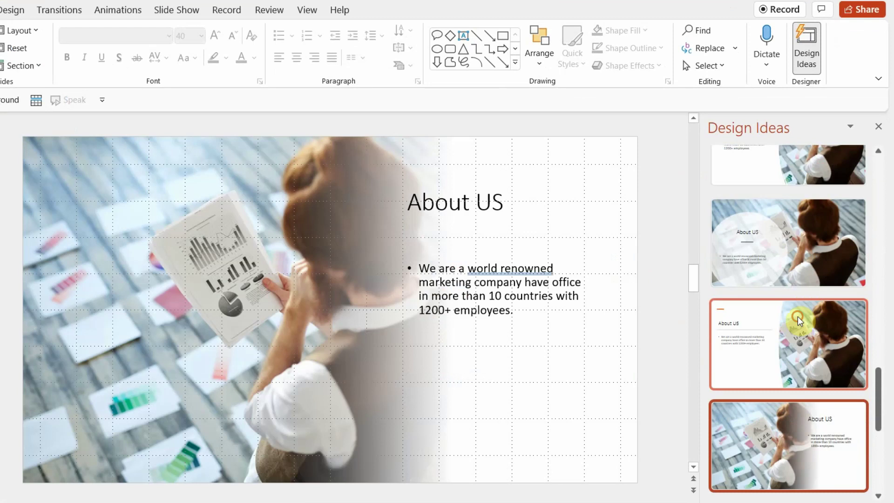
left_click(798, 317)
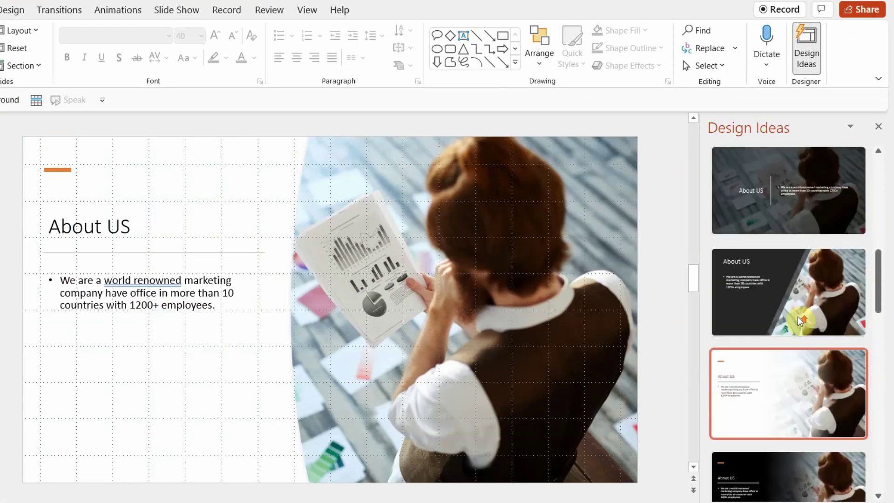
left_click(777, 425)
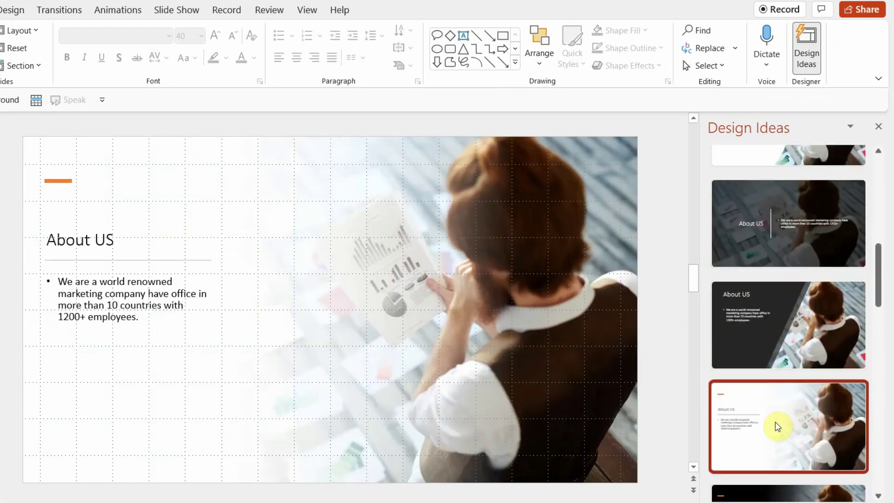
left_click(798, 398)
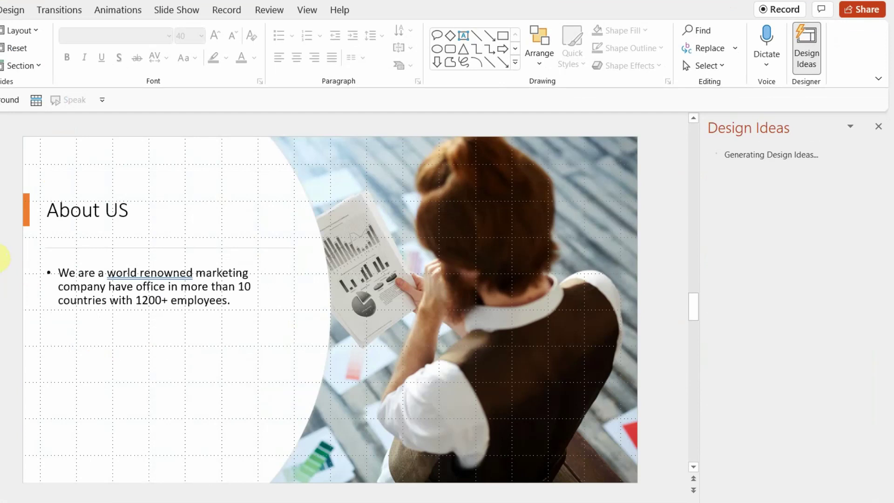
left_click(2, 258)
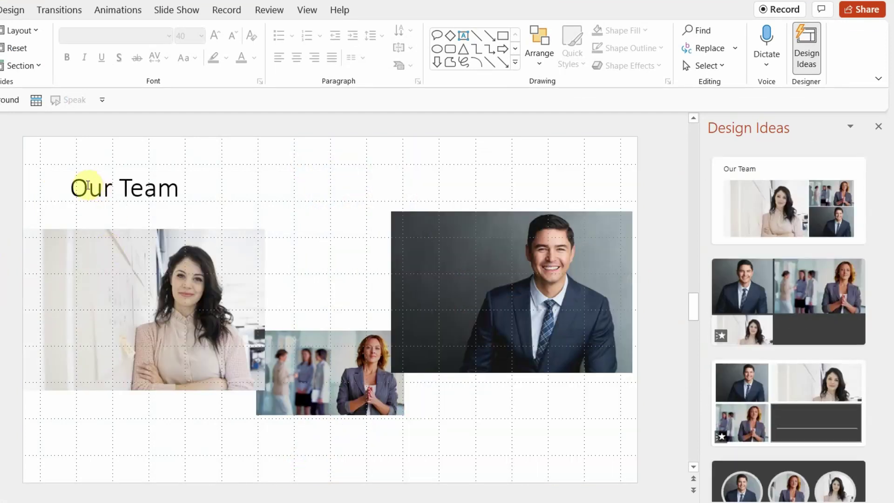
Step: Try the dark circular-photos layout on Our Team, then undo back to the original slide
left_click_drag(339, 382, 356, 425)
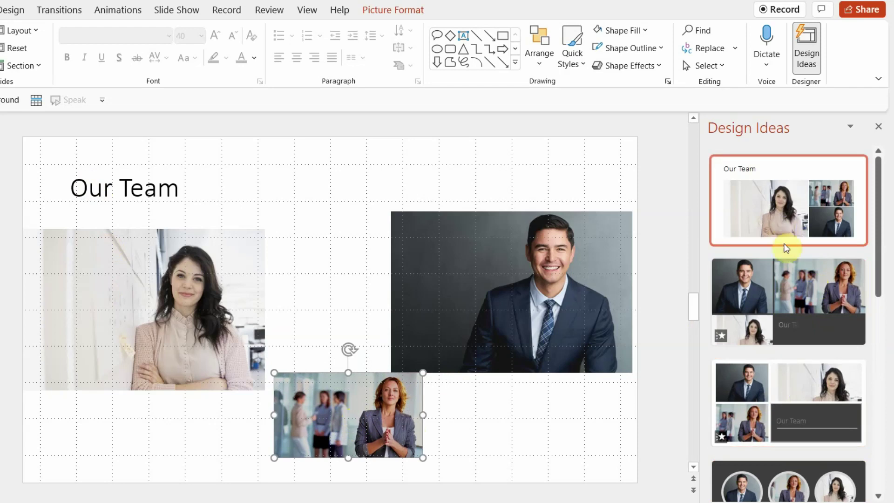
left_click_drag(878, 219, 884, 303)
left_click(848, 272)
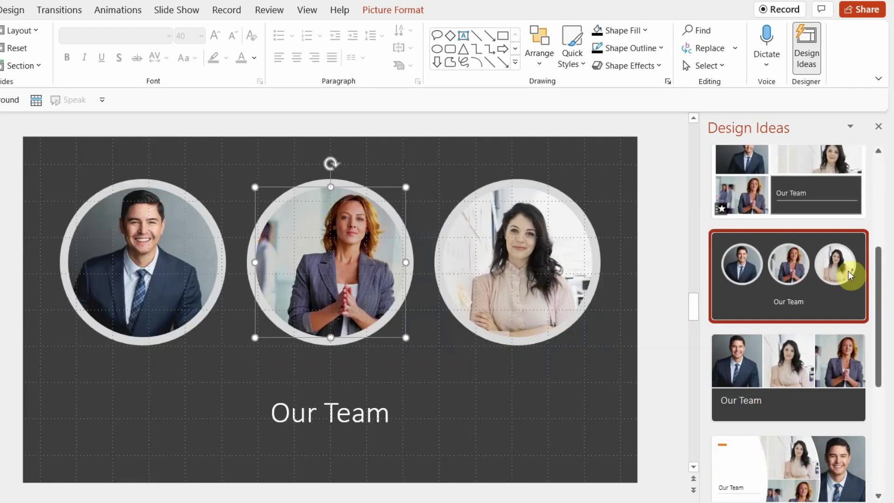
left_click_drag(313, 236, 414, 235)
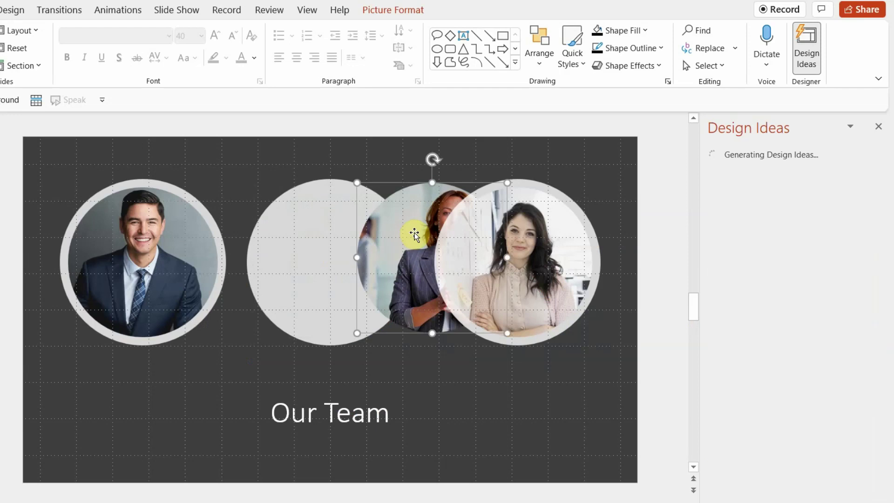
key("ctrl+z")
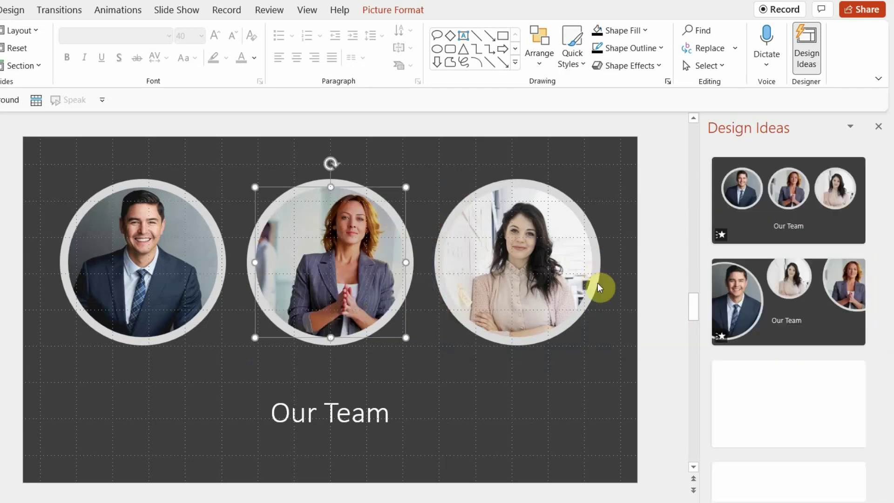
key("ctrl+z")
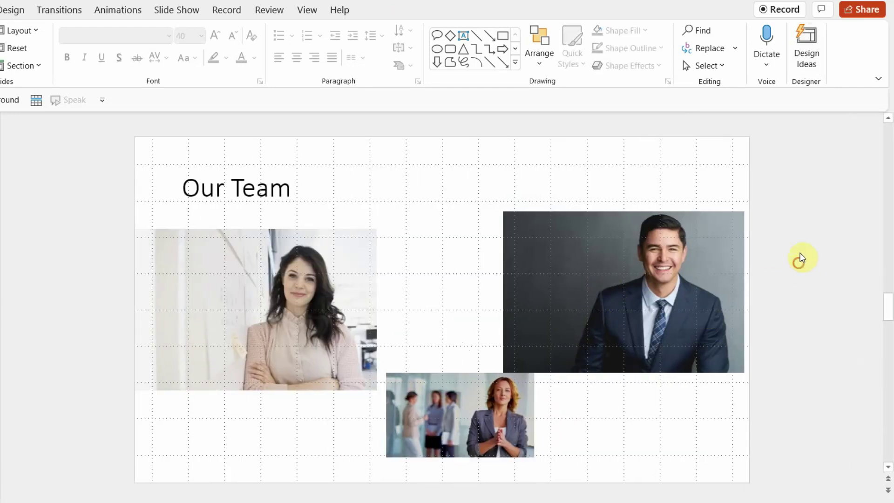
Step: Apply the curved photo-collage design with orange accent bar to the Our Team slide
left_click(807, 48)
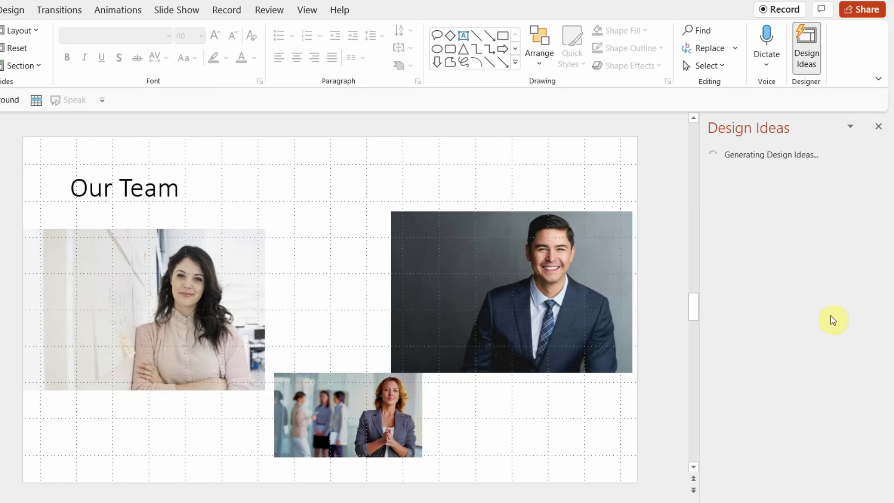
scroll(827, 351, "down", 10)
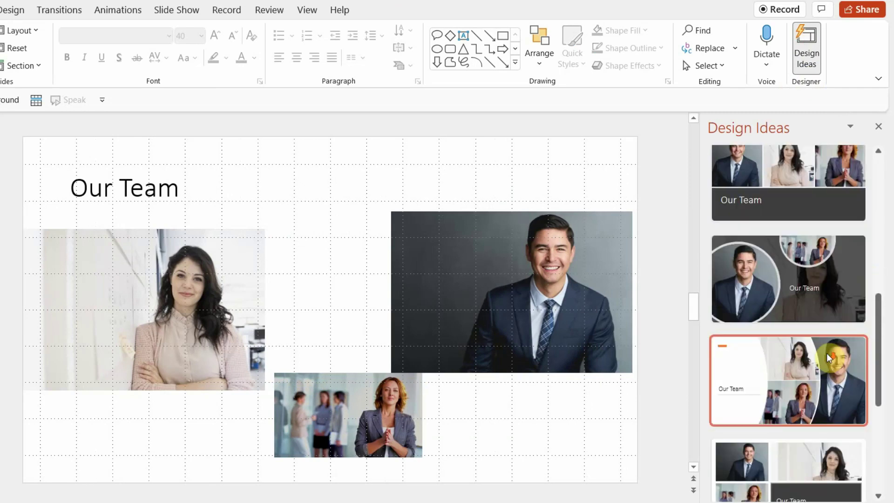
scroll(827, 353, "down", 1)
left_click(814, 337)
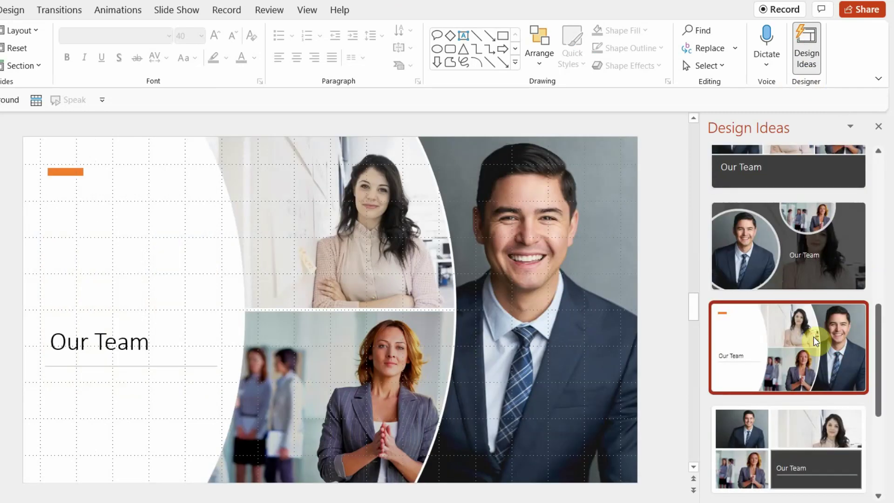
left_click(325, 381)
left_click_drag(325, 381, 199, 279)
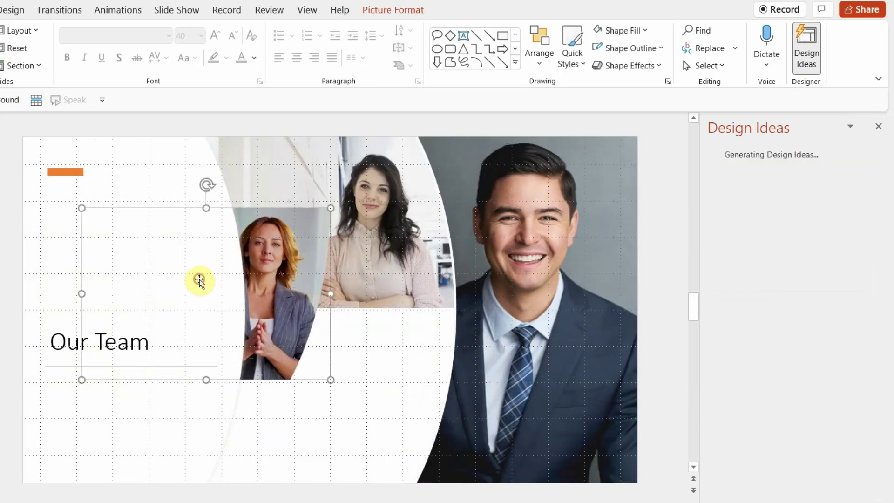
Step: Undo the photo move and set the Our Team title to Montserrat at 44 pt
key("ctrl+z")
left_click(74, 341)
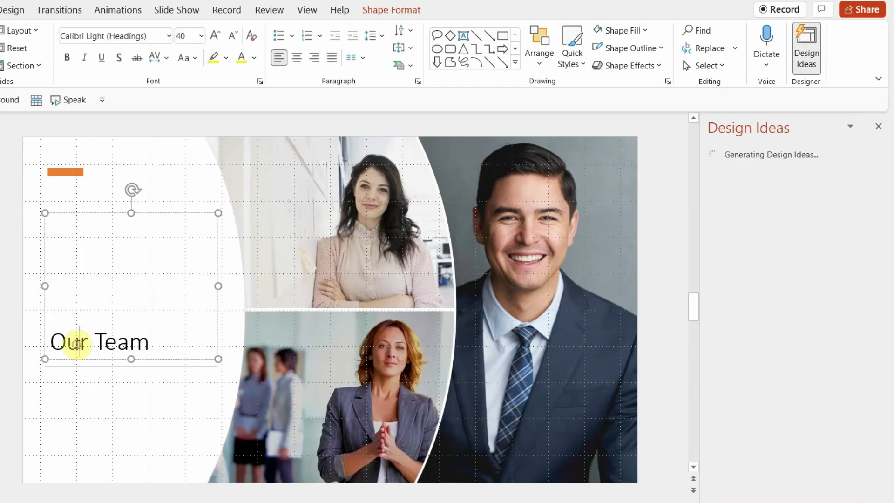
key("ctrl+a")
left_click(129, 34)
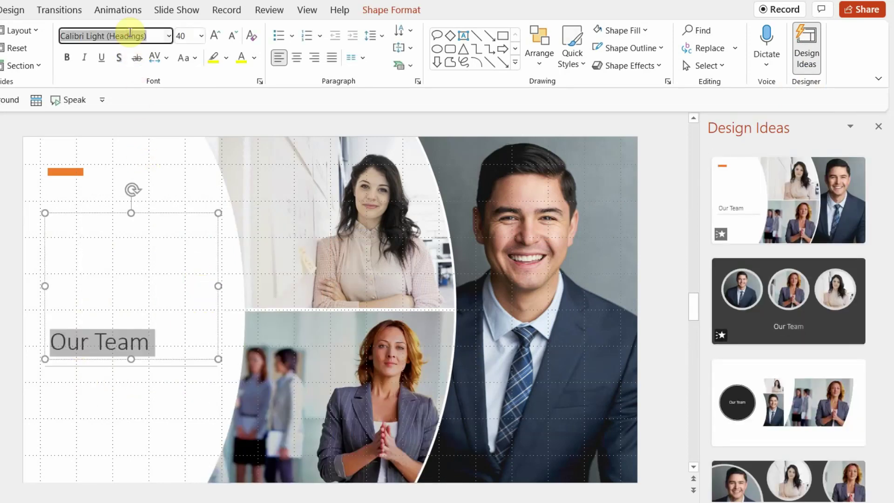
key("Return")
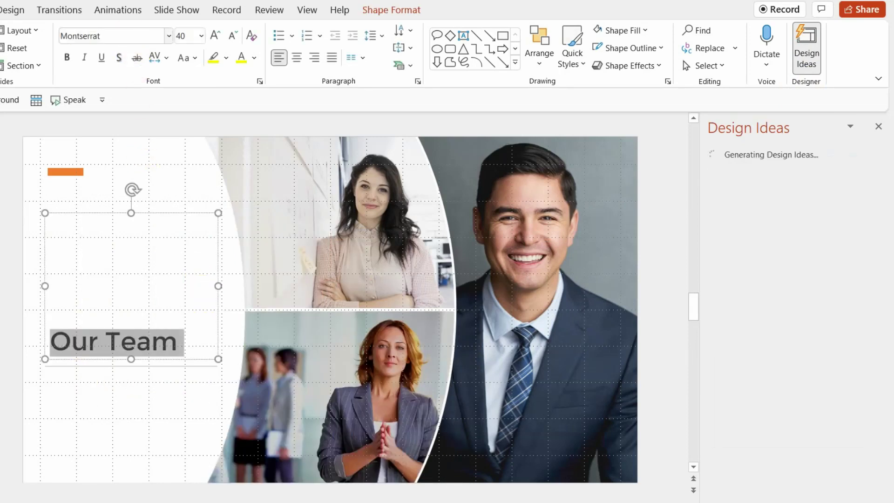
left_click(215, 36)
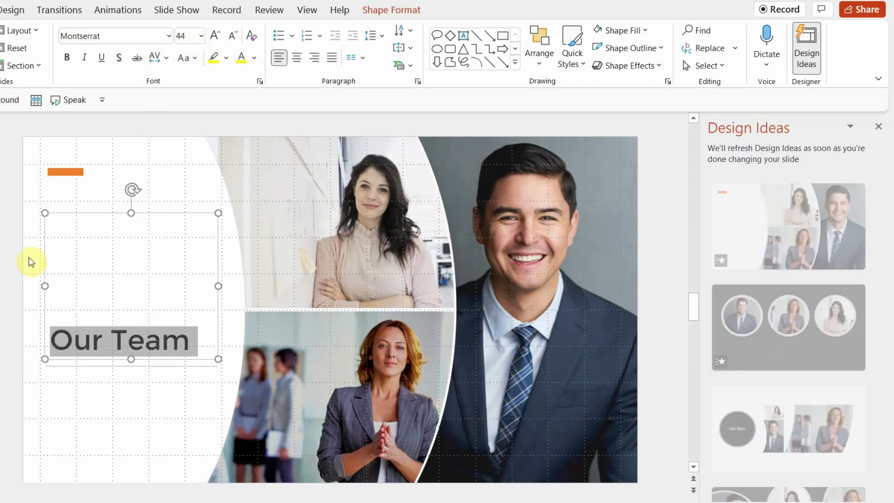
left_click(23, 263)
Step: Colour the word 'Team' in the title orange
double_click(162, 342)
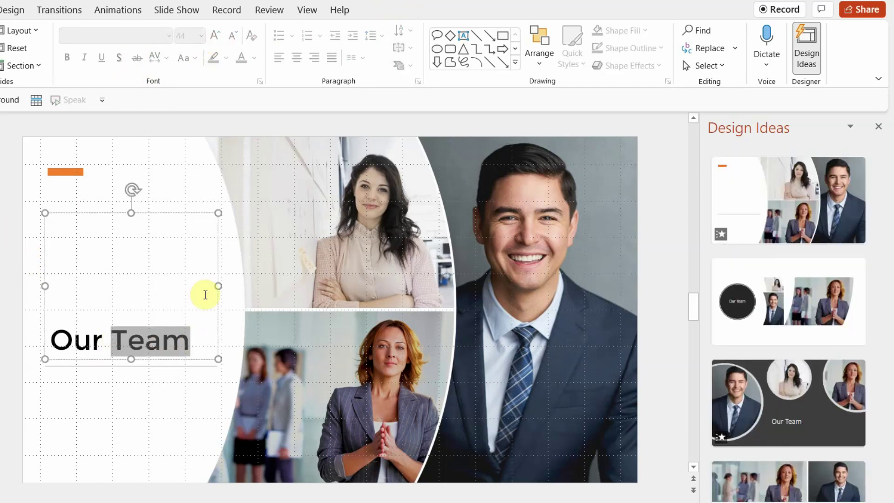
left_click(254, 58)
left_click(238, 226)
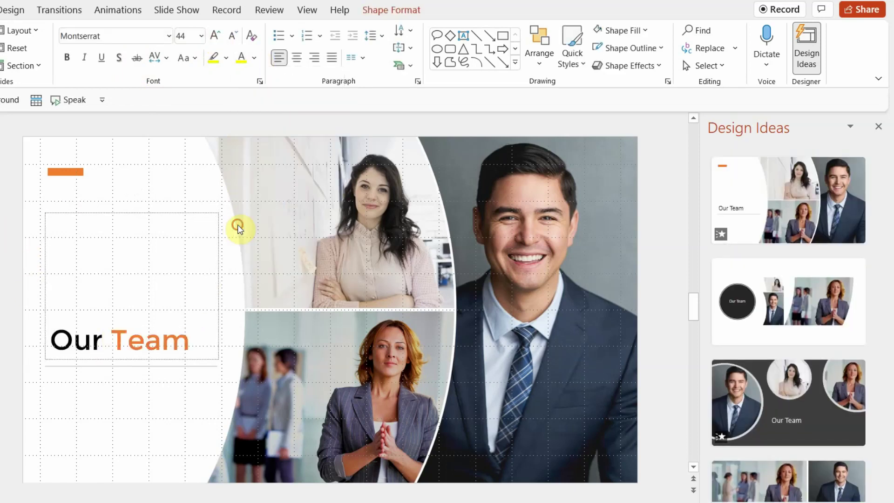
left_click(38, 277)
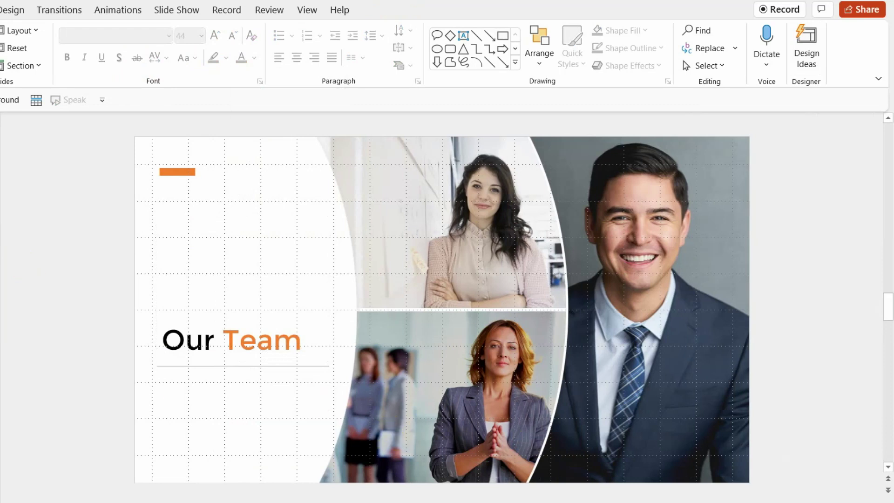
scroll(442, 309, "down", 1)
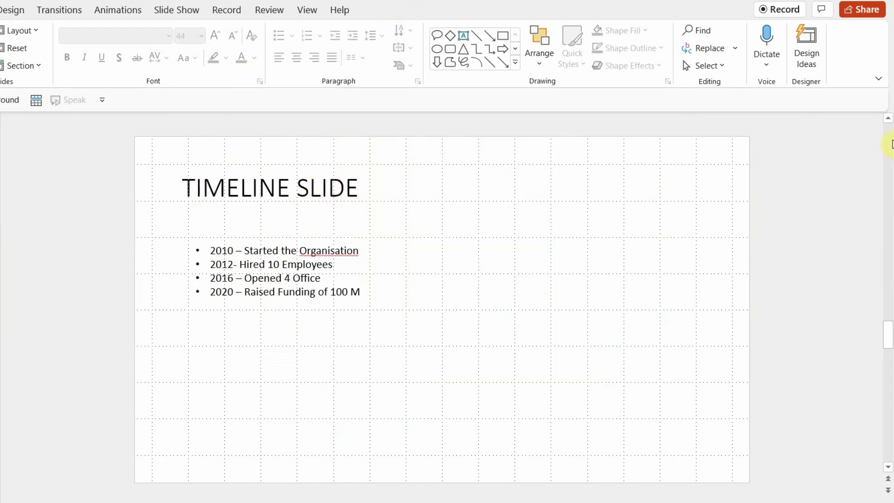
Step: Try the dark icon, dark horizontal, orange curved and blue side-panel timeline designs
left_click(809, 61)
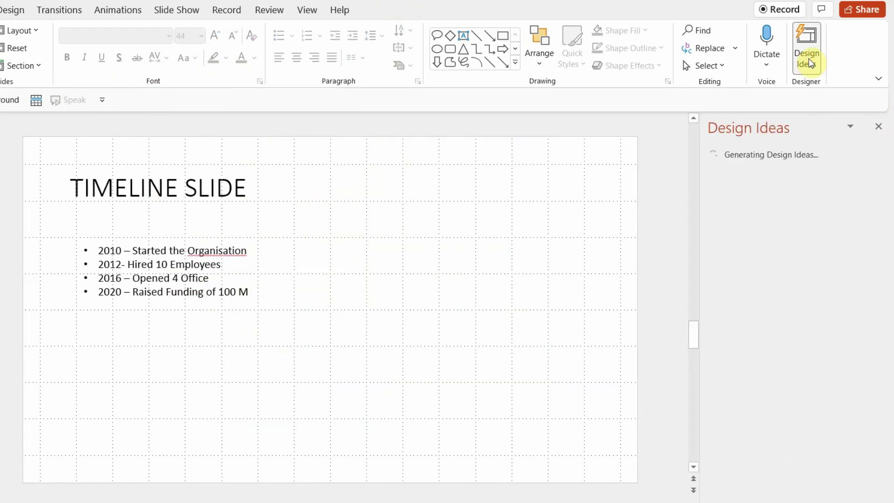
scroll(875, 296, "up", 2)
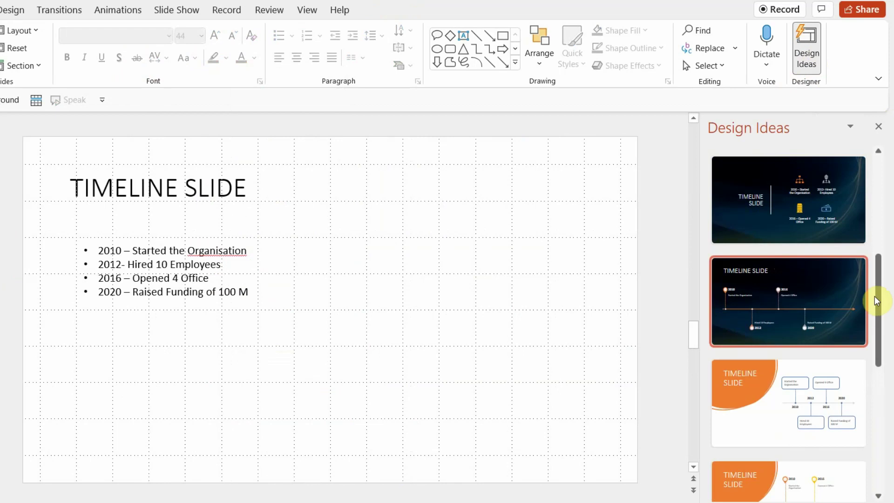
left_click(812, 215)
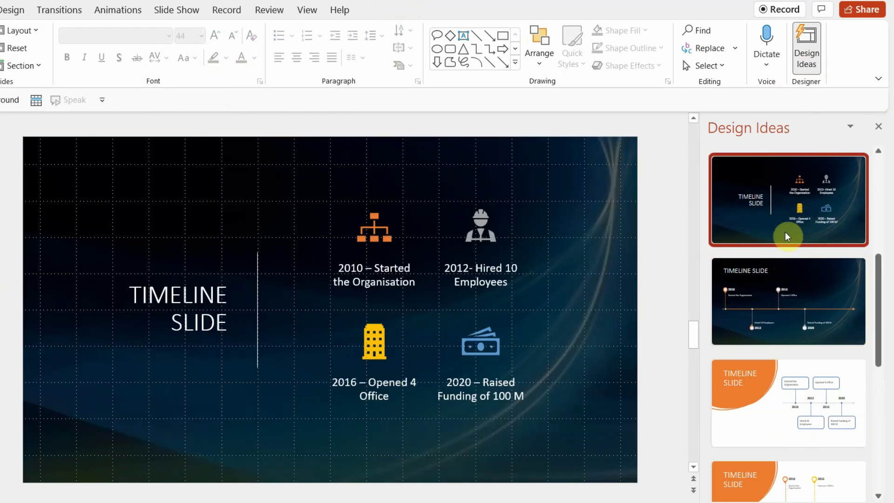
left_click(767, 329)
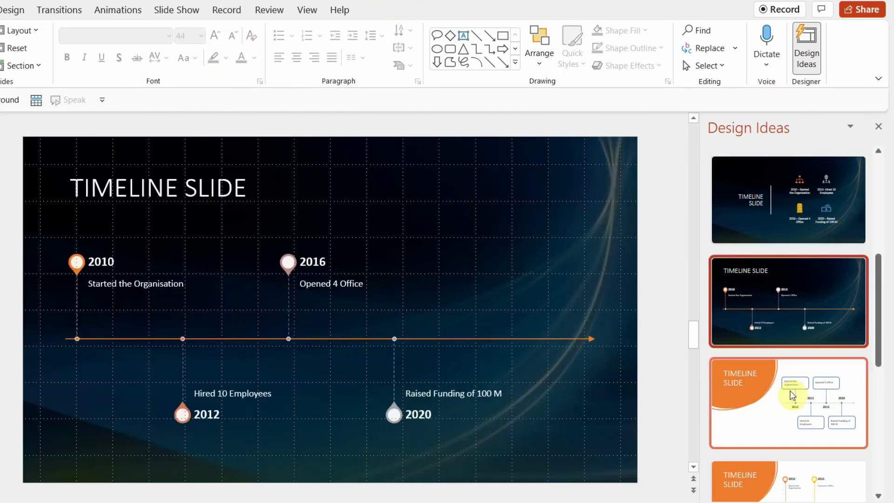
left_click(798, 415)
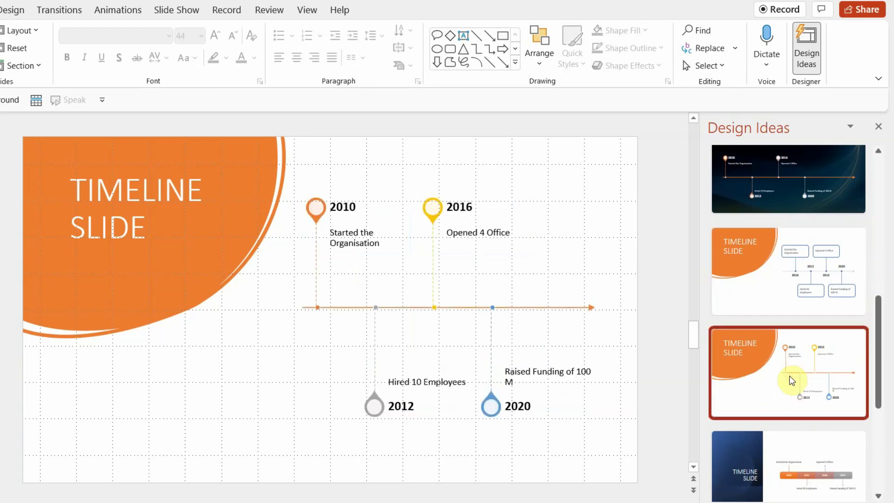
scroll(790, 375, "down", 3)
left_click(790, 375)
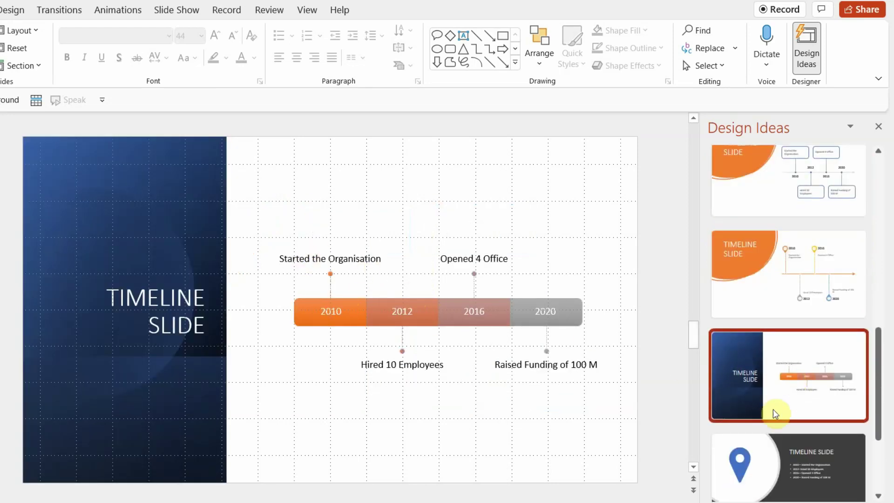
Step: Load more suggestions and apply the blue-header design with four icon circles
scroll(778, 408, "down", 5)
left_click(804, 484)
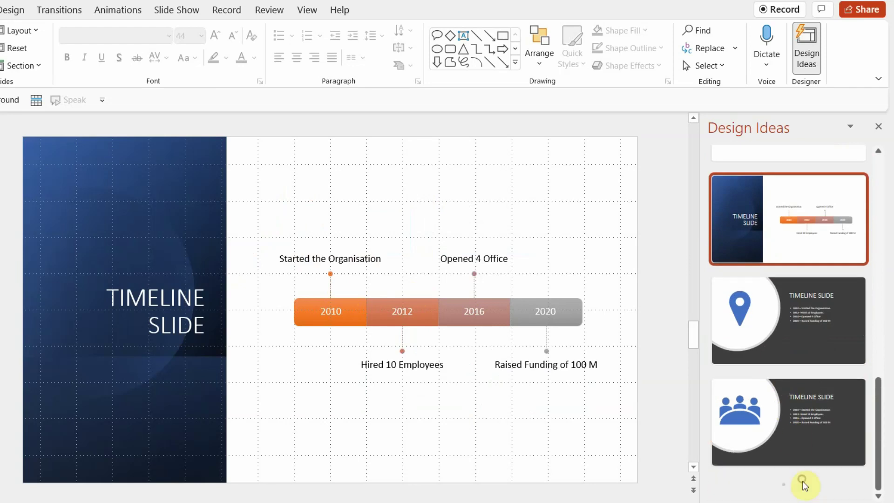
scroll(802, 390, "down", 4)
left_click(803, 392)
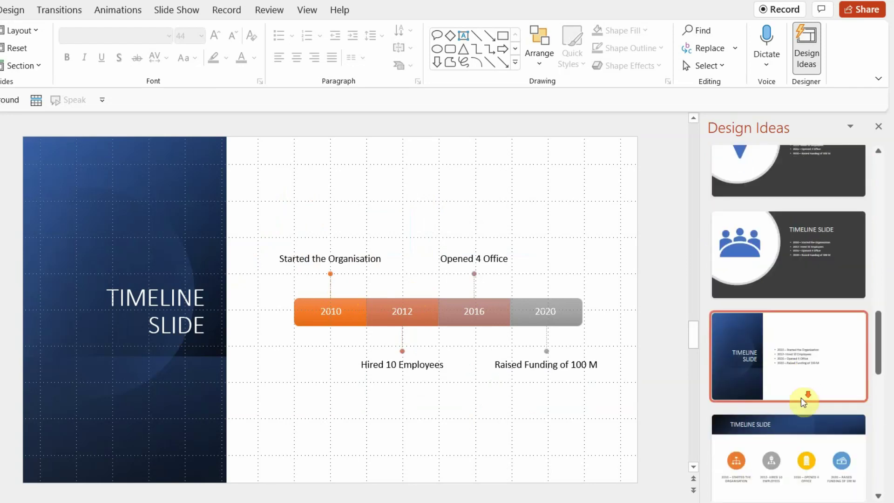
scroll(802, 399, "down", 2)
left_click(787, 386)
scroll(784, 386, "down", 4)
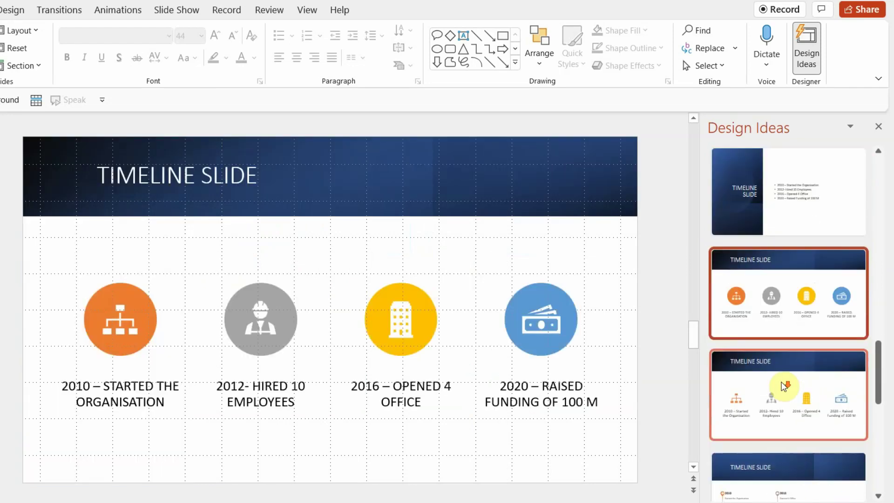